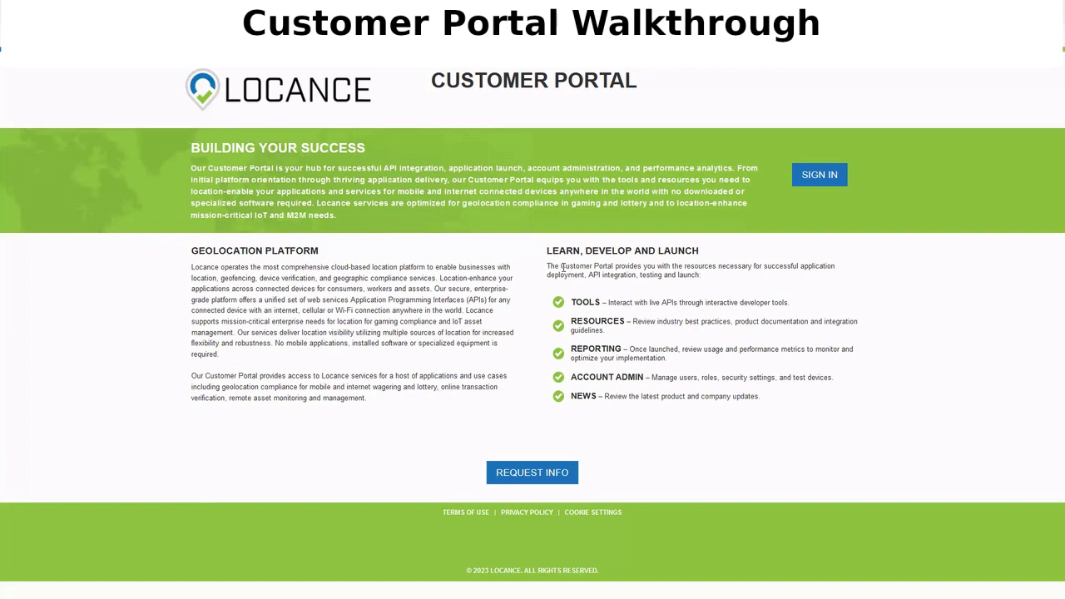
Sign in to the Customer Portal with the filled-in e-mail address and password.
{"action": "left_click", "coordinate": [824, 177]}
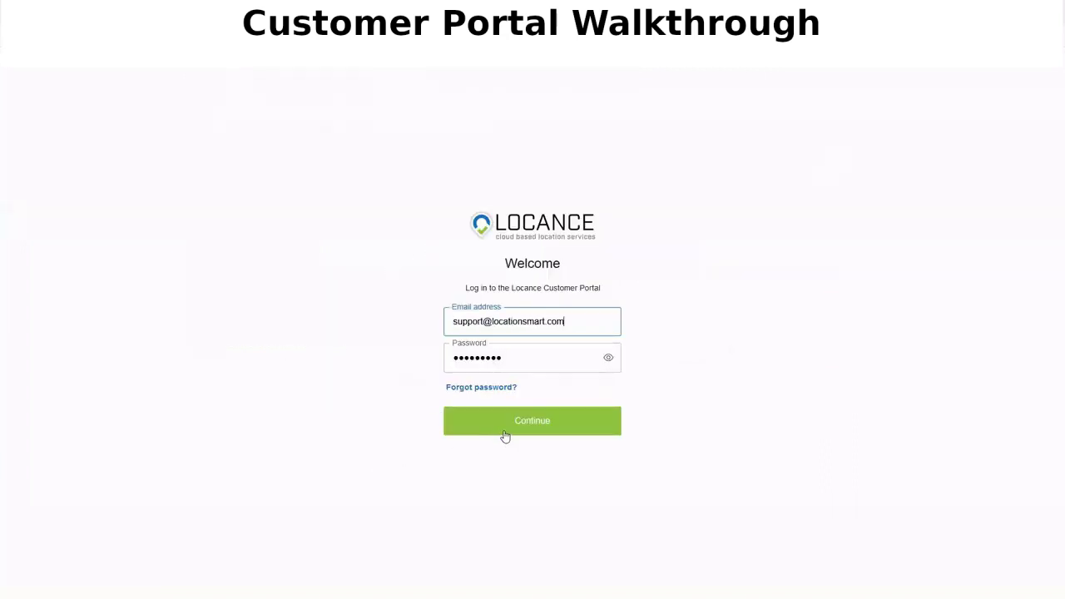
{"action": "left_click", "coordinate": [505, 434]}
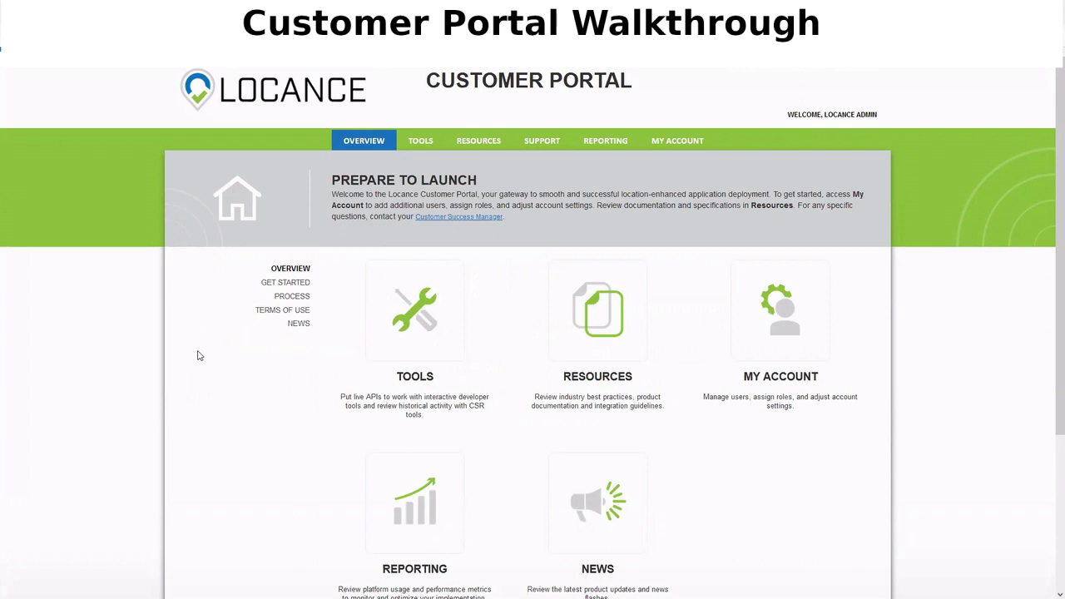
Browse the portal's Get Started, Process and Terms of Use pages and look through the News blog.
{"action": "left_click", "coordinate": [277, 286]}
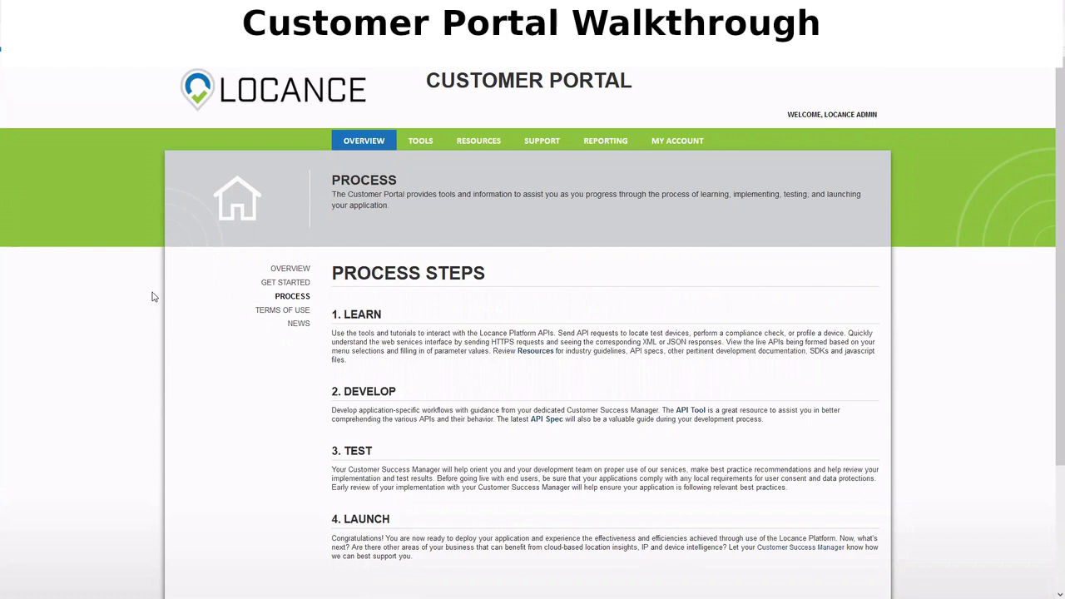
{"action": "left_click", "coordinate": [275, 308]}
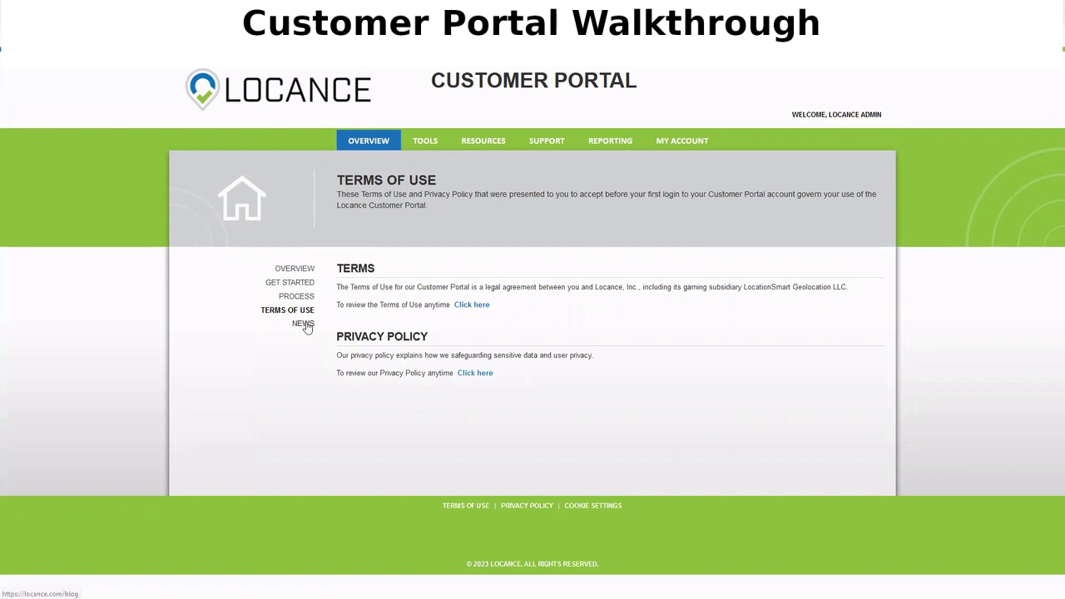
{"action": "left_click", "coordinate": [304, 326]}
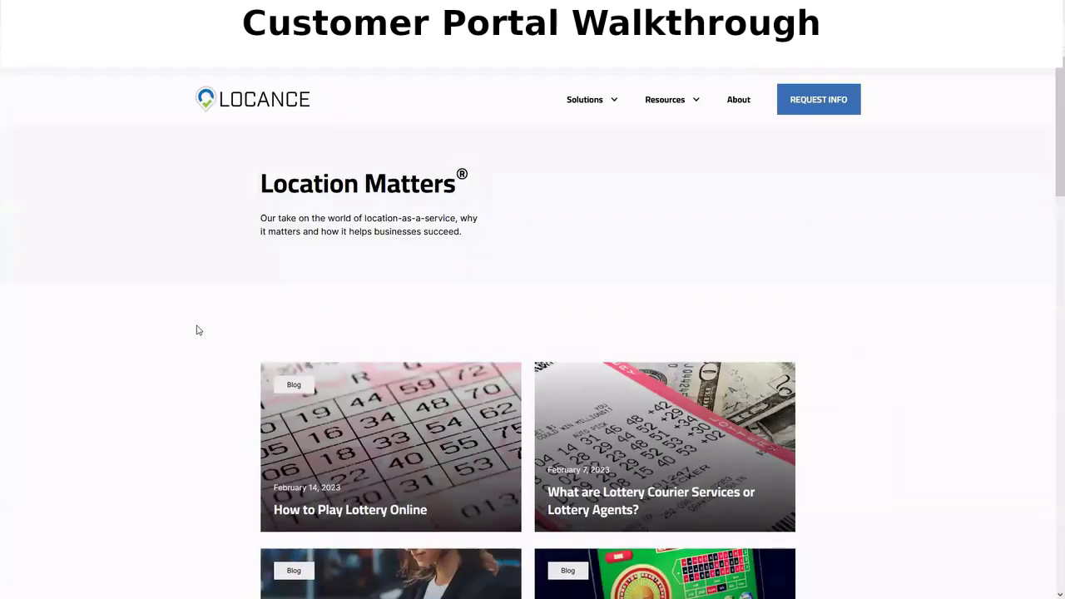
{"action": "scroll", "coordinate": [195, 323], "scroll_direction": "down", "scroll_amount": 3}
{"action": "scroll", "coordinate": [192, 313], "scroll_direction": "up", "scroll_amount": 3}
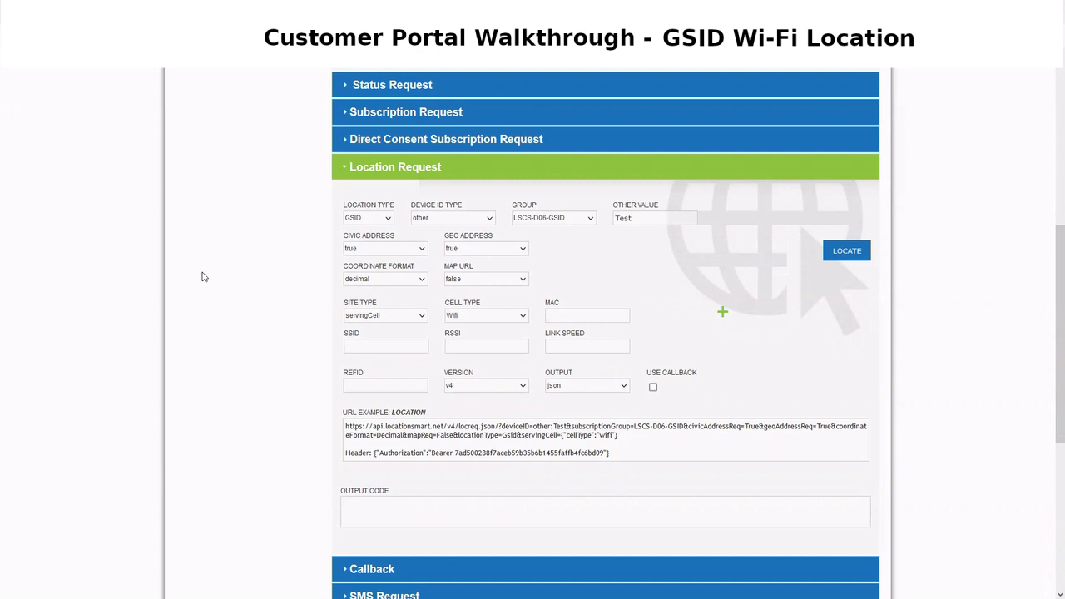
Set the GSID location request's MAC to 3c:0e:23:b5:19:bf and run the locate request.
{"action": "left_click", "coordinate": [587, 316]}
{"action": "type", "text": "3c:0e:23:b5:19:bf"}
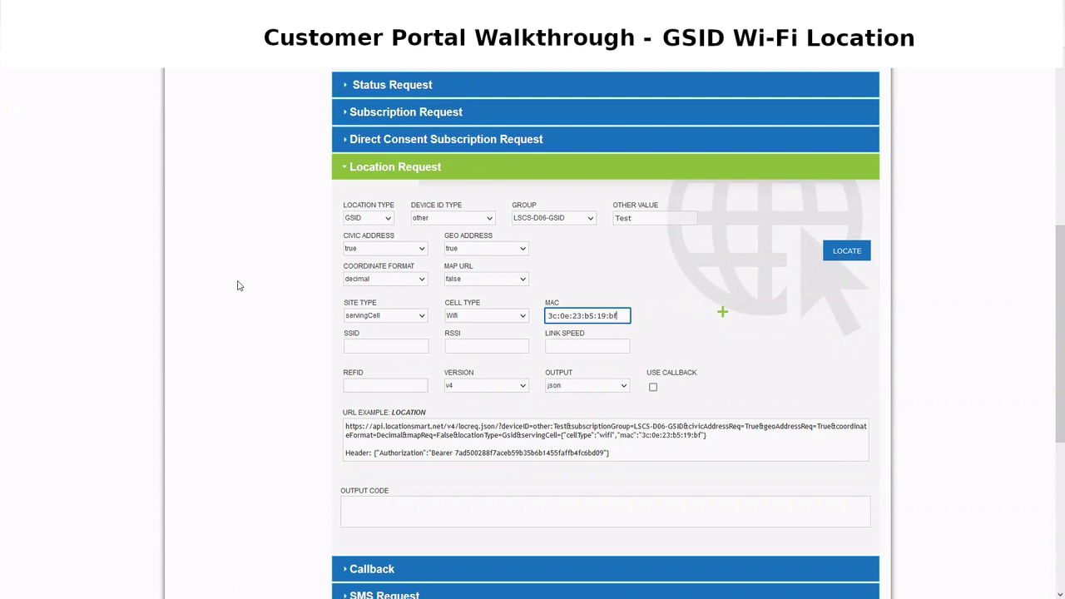
{"action": "left_click", "coordinate": [239, 286]}
{"action": "left_click", "coordinate": [844, 252]}
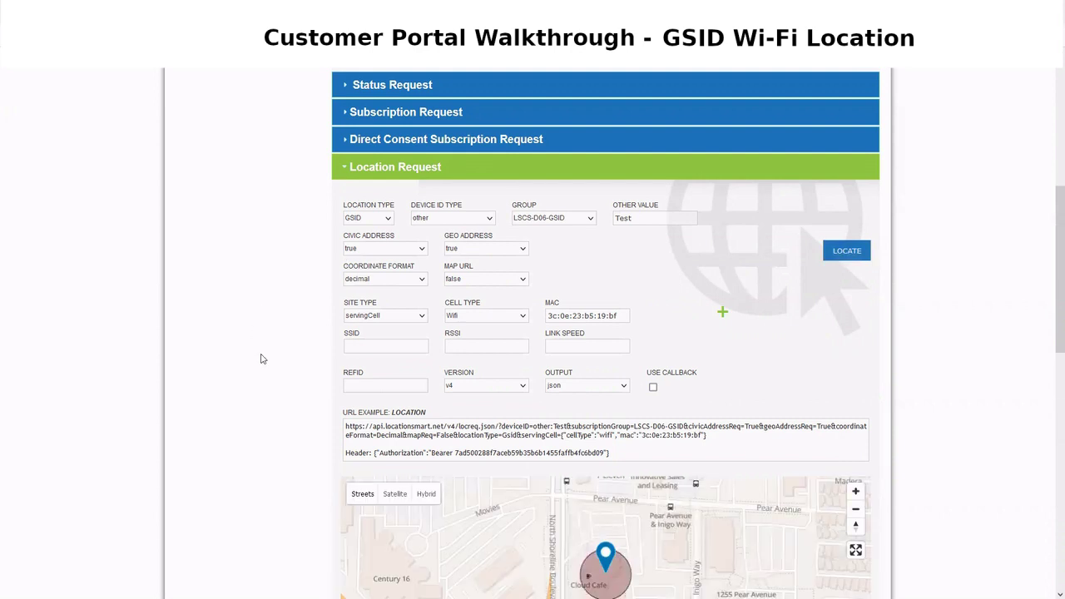
Examine the example request URL and header, including the MAC parameter.
{"action": "left_click_drag", "start_coordinate": [614, 453], "coordinate": [319, 430]}
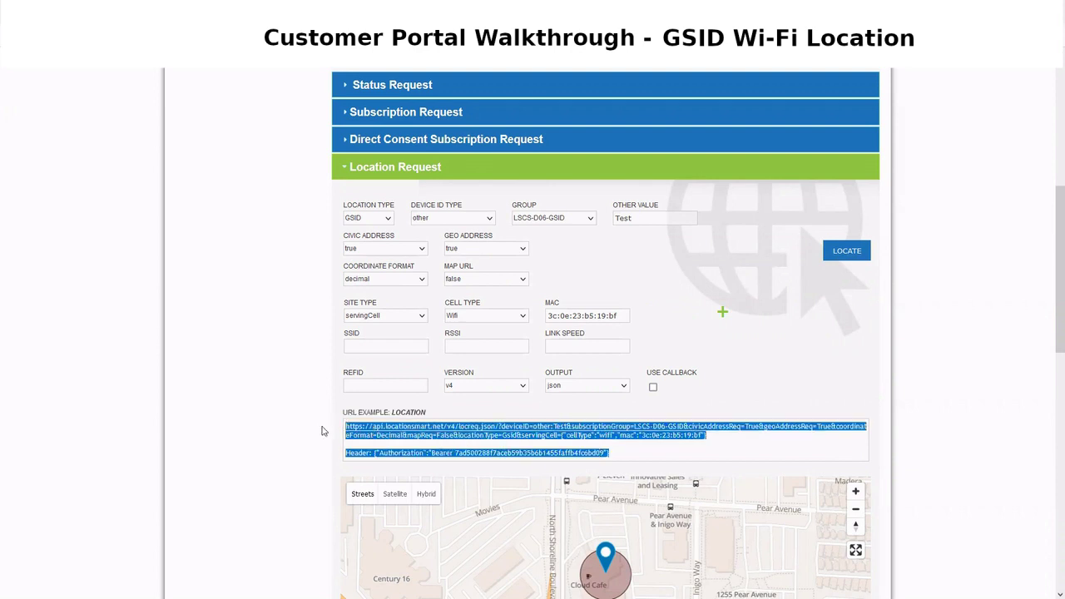
{"action": "left_click", "coordinate": [337, 426]}
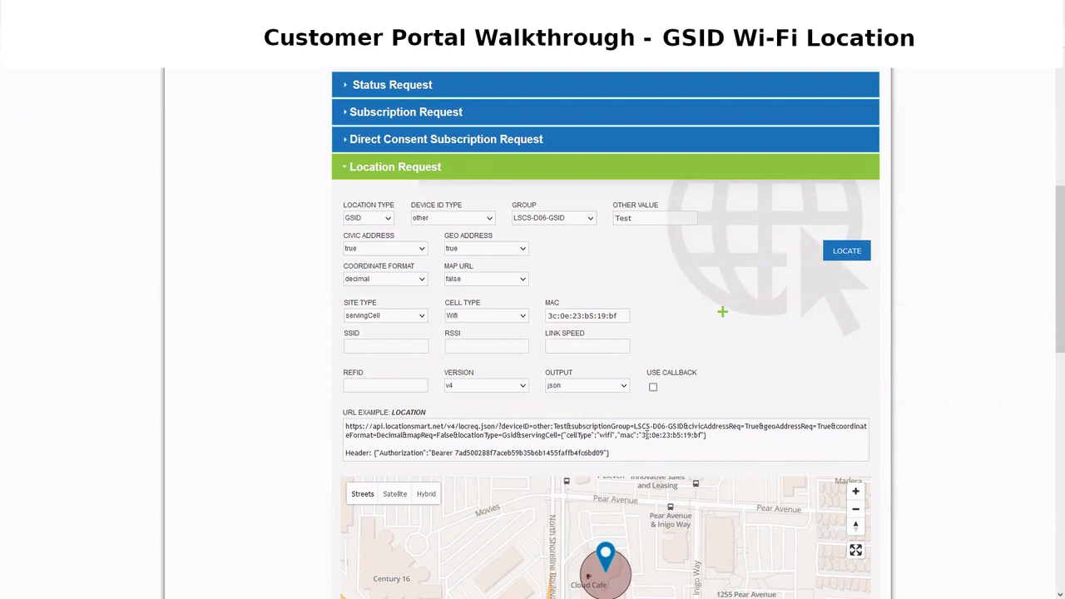
{"action": "left_click_drag", "start_coordinate": [640, 435], "coordinate": [724, 440]}
{"action": "left_click", "coordinate": [281, 323]}
Examine the located pin on the map at regional and street level.
{"action": "scroll", "coordinate": [281, 323], "scroll_direction": "down", "scroll_amount": 4}
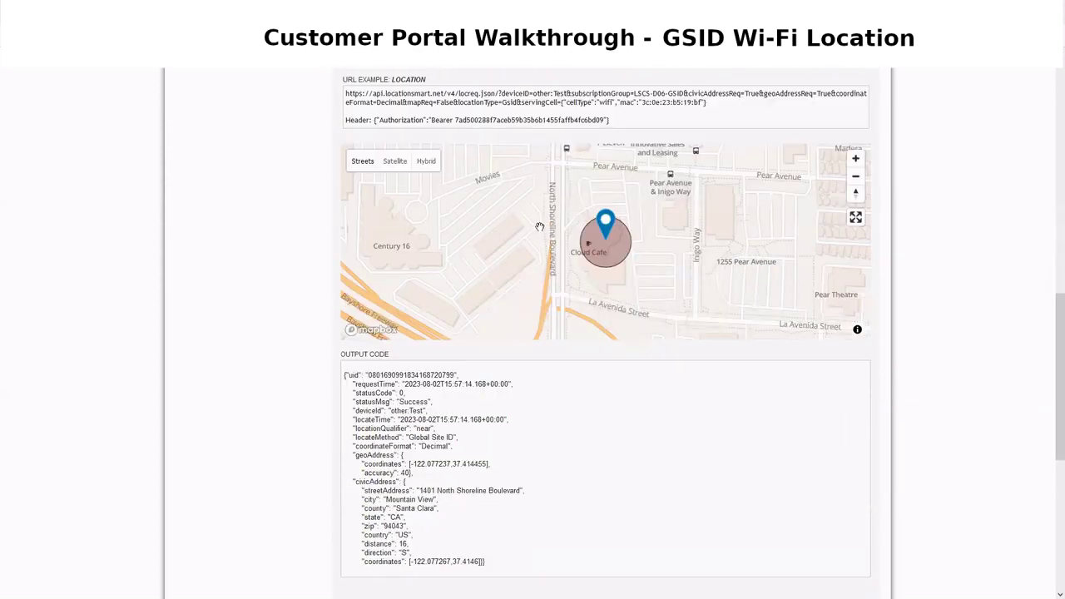
{"action": "scroll", "coordinate": [549, 236], "scroll_direction": "down", "scroll_amount": 5}
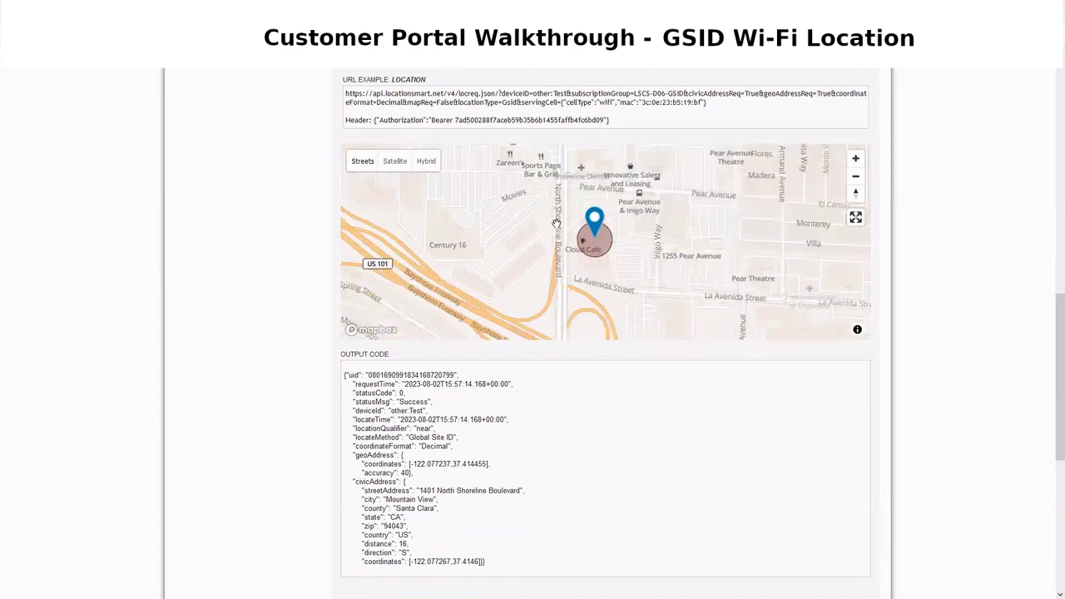
{"action": "scroll", "coordinate": [533, 197], "scroll_direction": "down", "scroll_amount": 6}
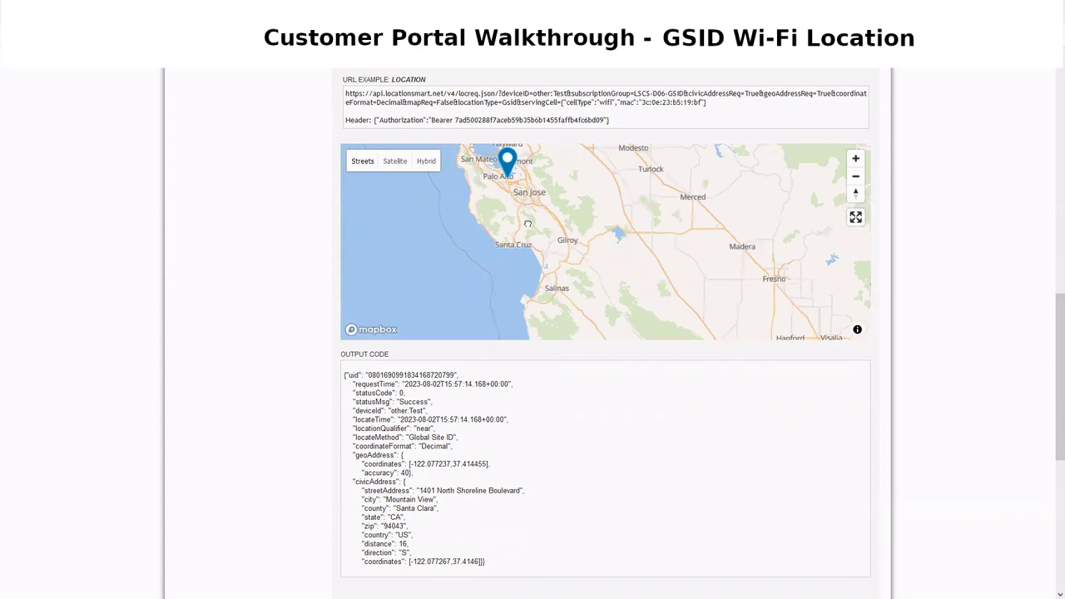
{"action": "left_click_drag", "start_coordinate": [518, 183], "coordinate": [530, 243]}
{"action": "scroll", "coordinate": [529, 242], "scroll_direction": "down", "scroll_amount": 1}
{"action": "scroll", "coordinate": [531, 233], "scroll_direction": "down", "scroll_amount": 4}
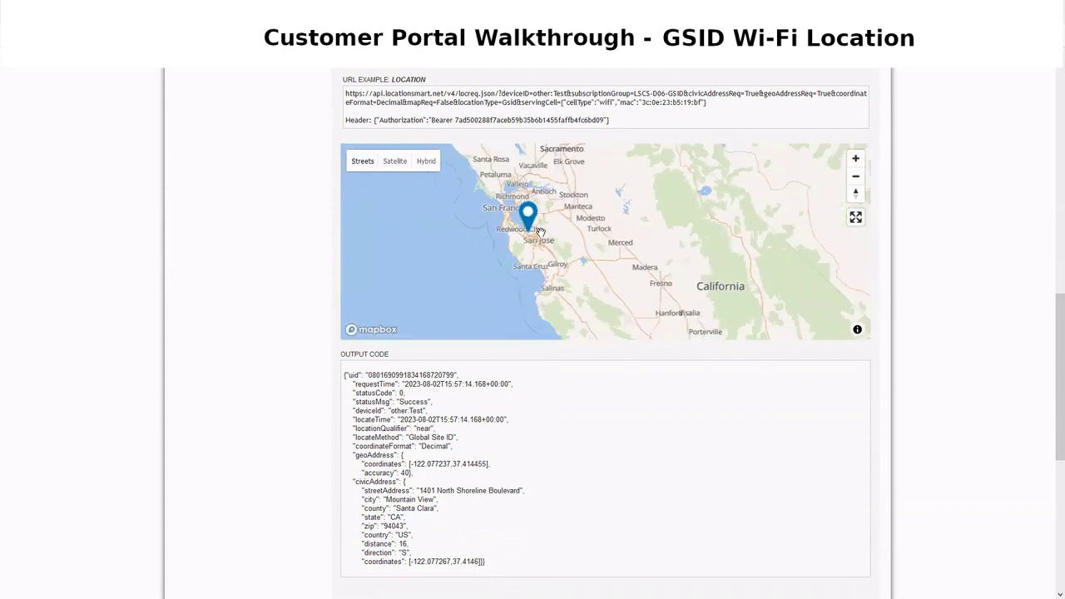
{"action": "scroll", "coordinate": [534, 223], "scroll_direction": "up", "scroll_amount": 10}
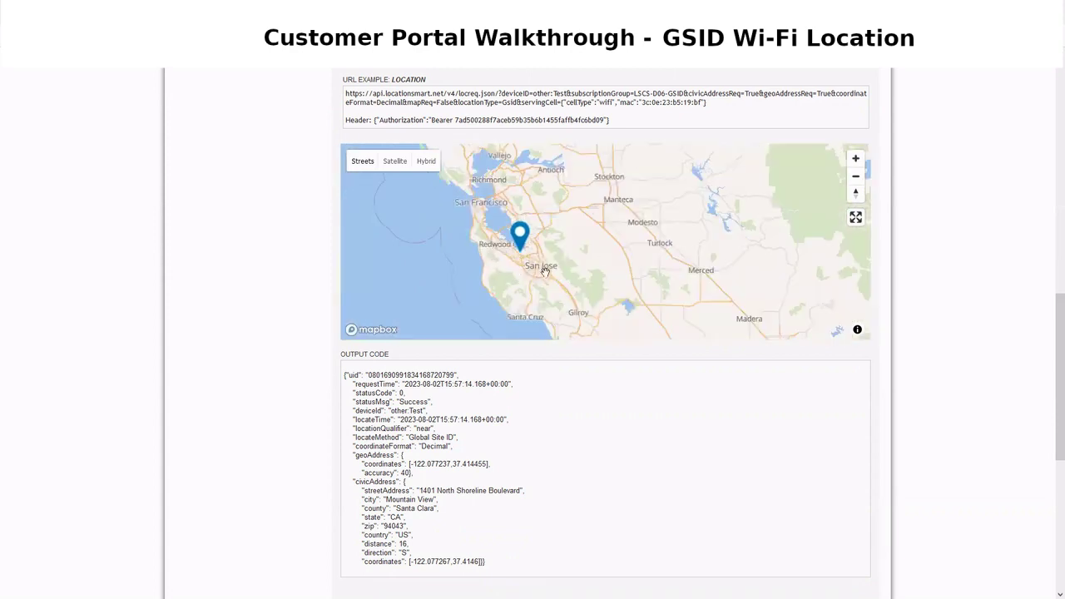
{"action": "scroll", "coordinate": [594, 191], "scroll_direction": "up", "scroll_amount": 5}
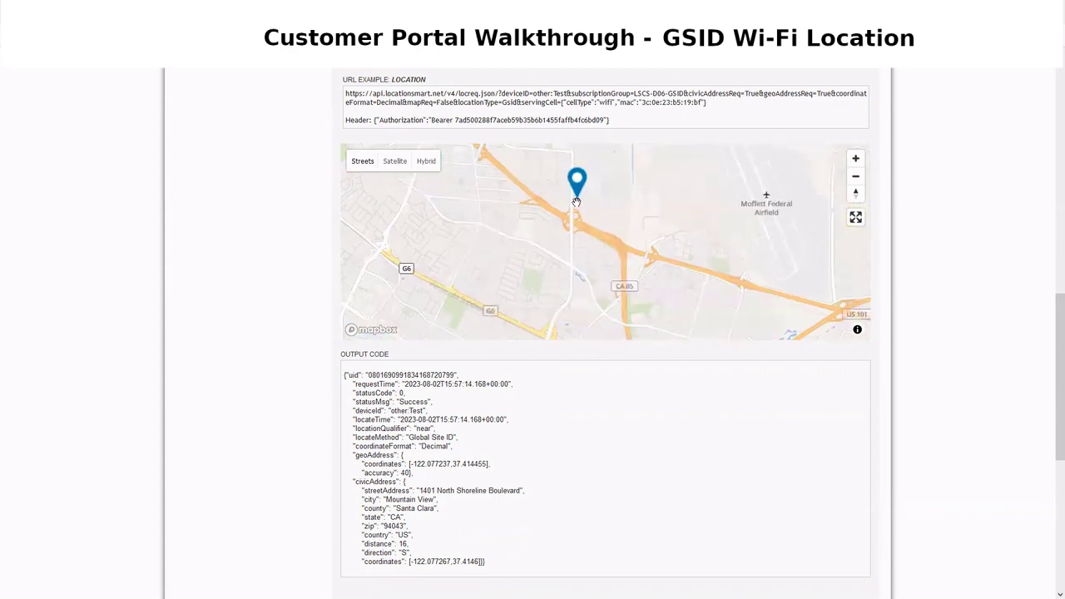
{"action": "scroll", "coordinate": [593, 208], "scroll_direction": "up", "scroll_amount": 2}
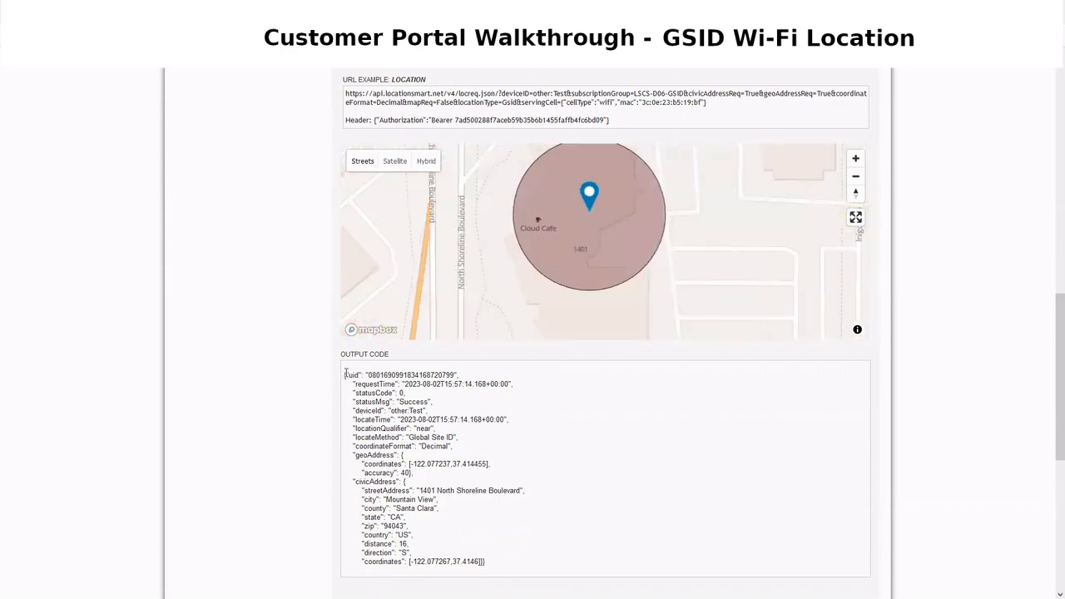
Review the output code as a whole, including its status code, status message and geoAddress block.
{"action": "left_click_drag", "start_coordinate": [358, 373], "coordinate": [557, 571]}
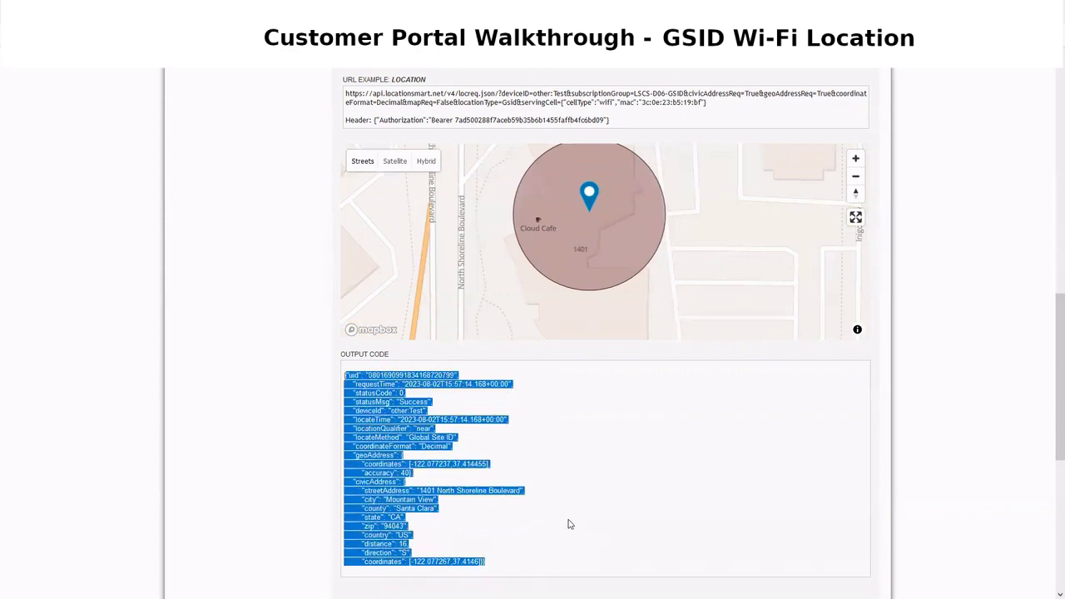
{"action": "left_click", "coordinate": [570, 524]}
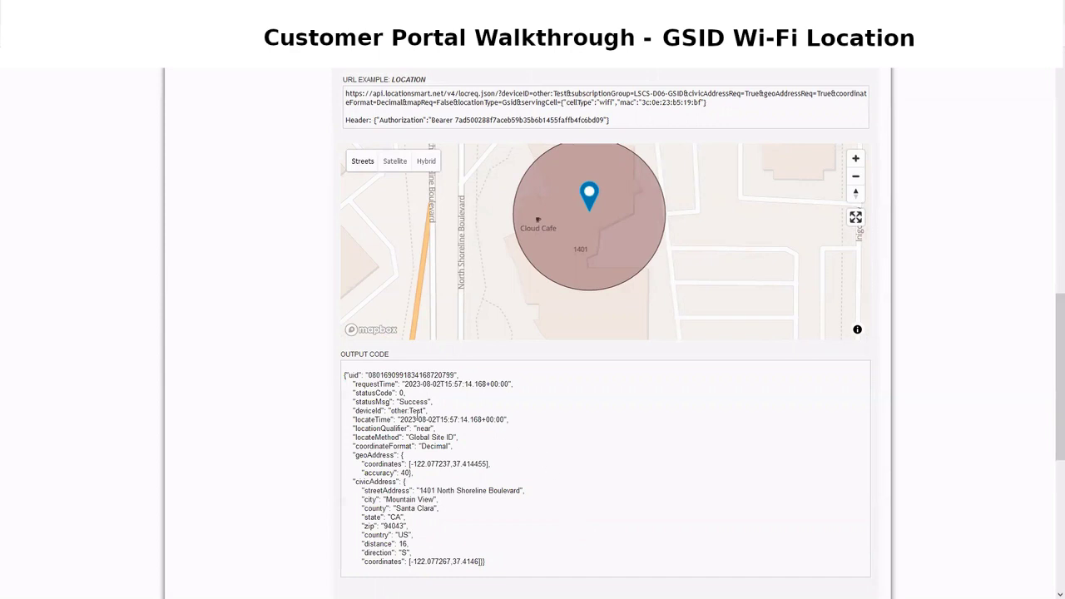
{"action": "left_click_drag", "start_coordinate": [354, 391], "coordinate": [466, 408]}
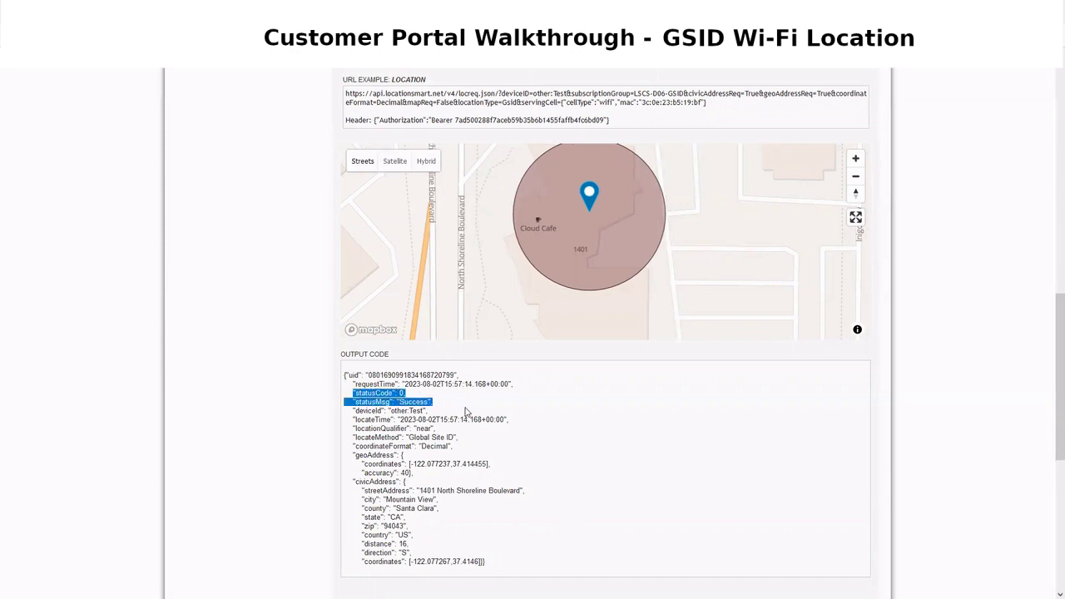
{"action": "left_click", "coordinate": [475, 413]}
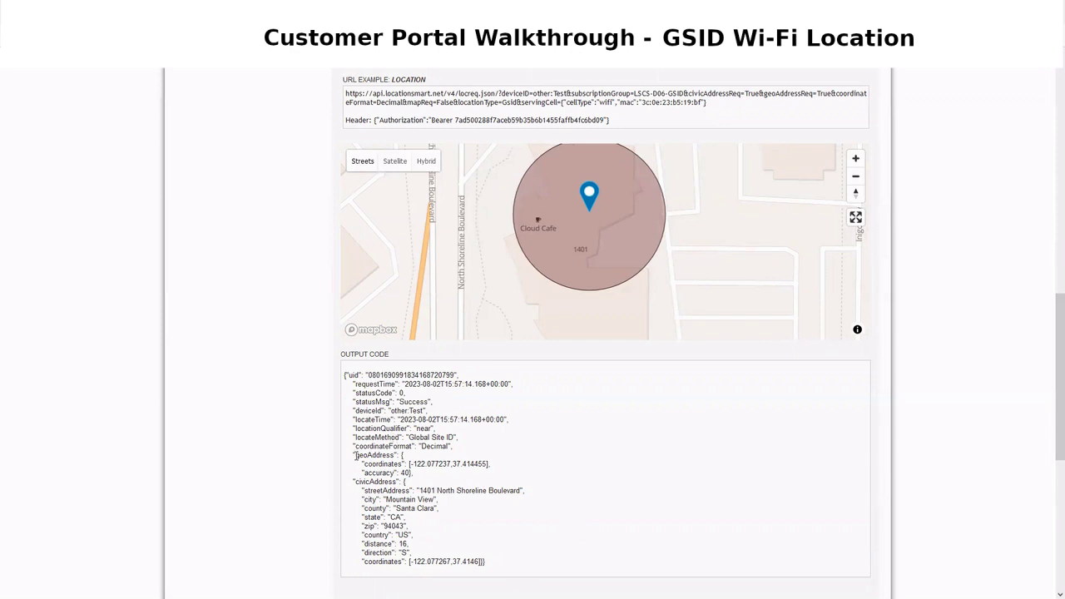
{"action": "left_click_drag", "start_coordinate": [356, 457], "coordinate": [495, 476]}
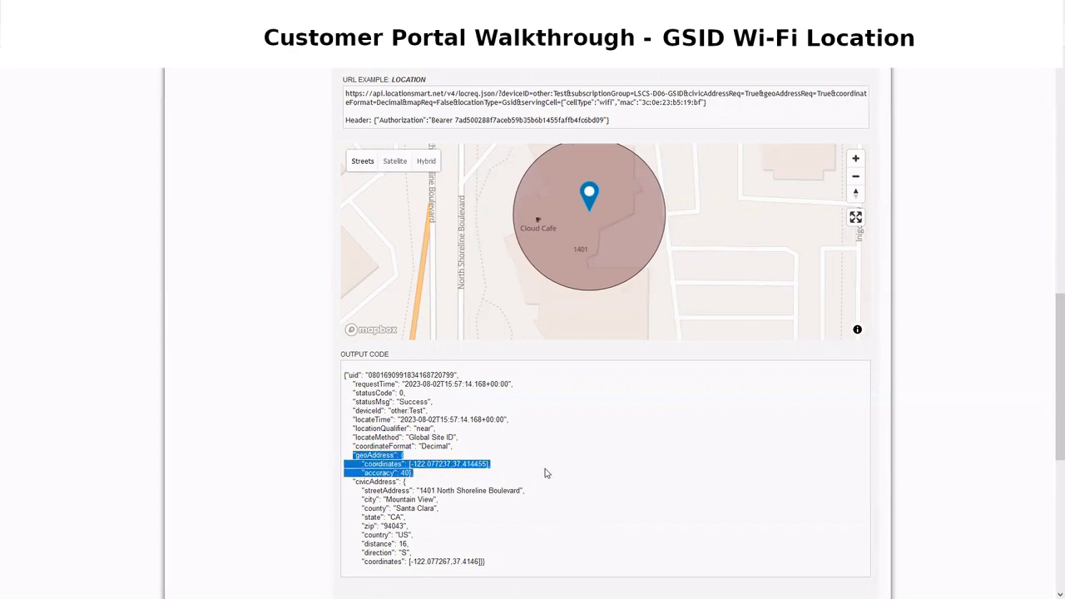
{"action": "left_click", "coordinate": [512, 469]}
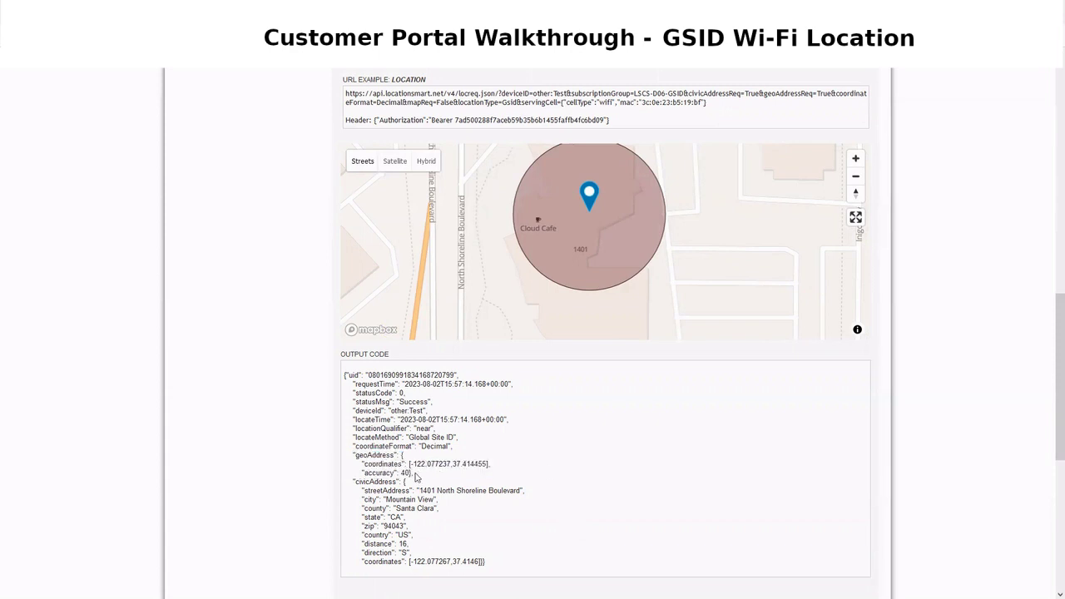
Review the accuracy value and the civicAddress block in the output code.
{"action": "left_click_drag", "start_coordinate": [416, 474], "coordinate": [364, 472]}
{"action": "scroll", "coordinate": [291, 366], "scroll_direction": "down", "scroll_amount": 1}
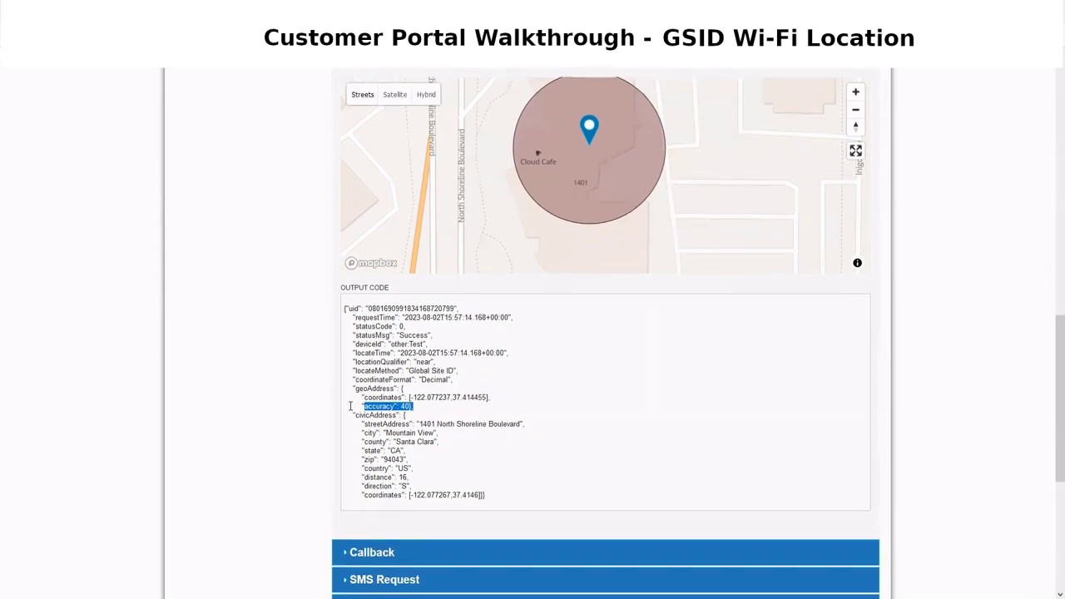
{"action": "left_click", "coordinate": [352, 408]}
{"action": "left_click_drag", "start_coordinate": [352, 417], "coordinate": [509, 499]}
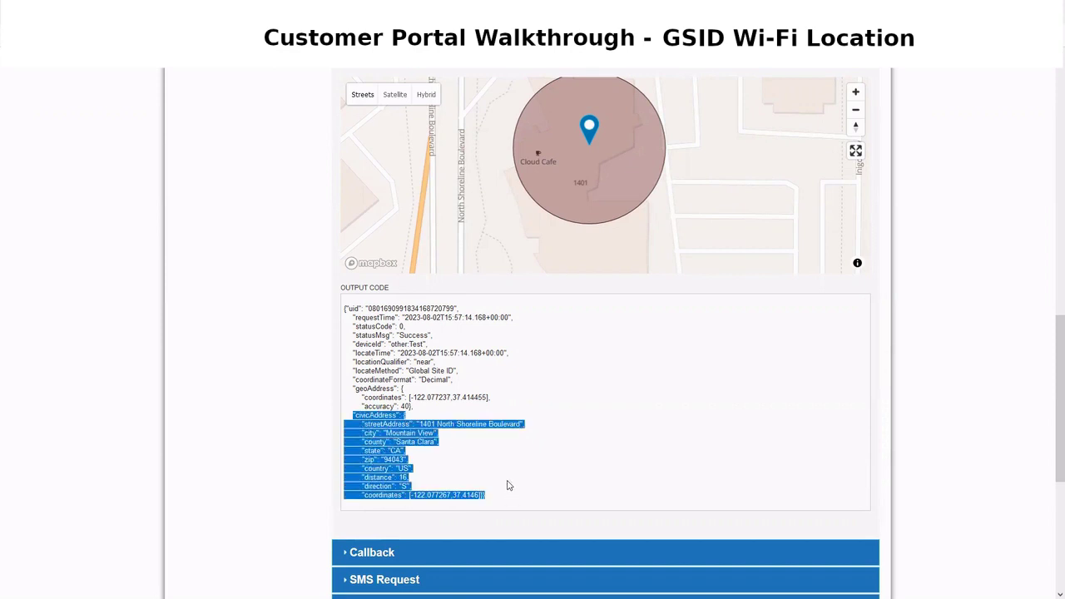
{"action": "left_click", "coordinate": [503, 481]}
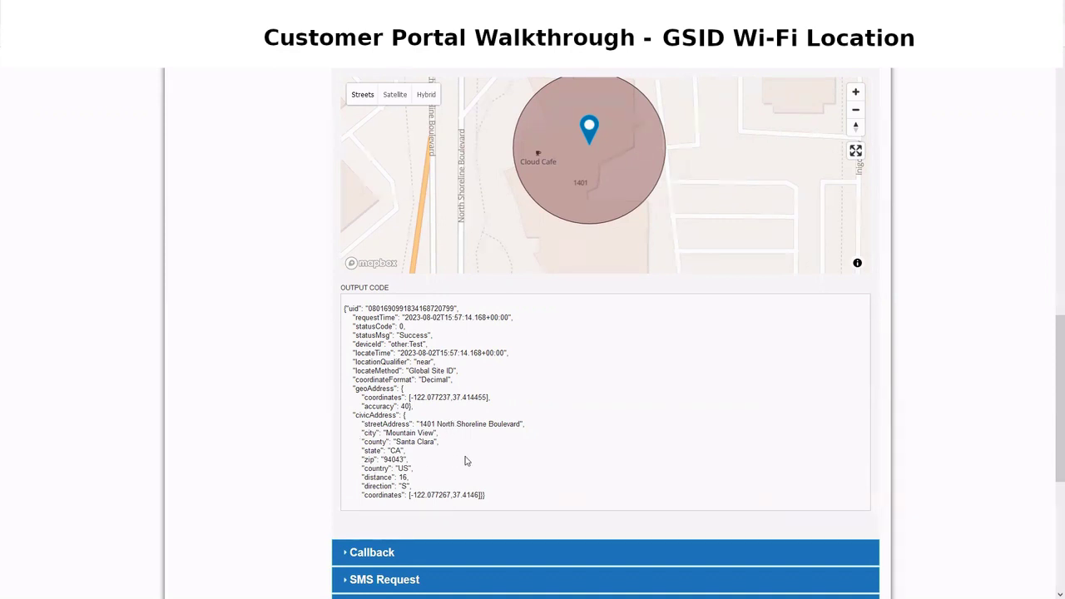
{"action": "left_click_drag", "start_coordinate": [414, 407], "coordinate": [358, 402]}
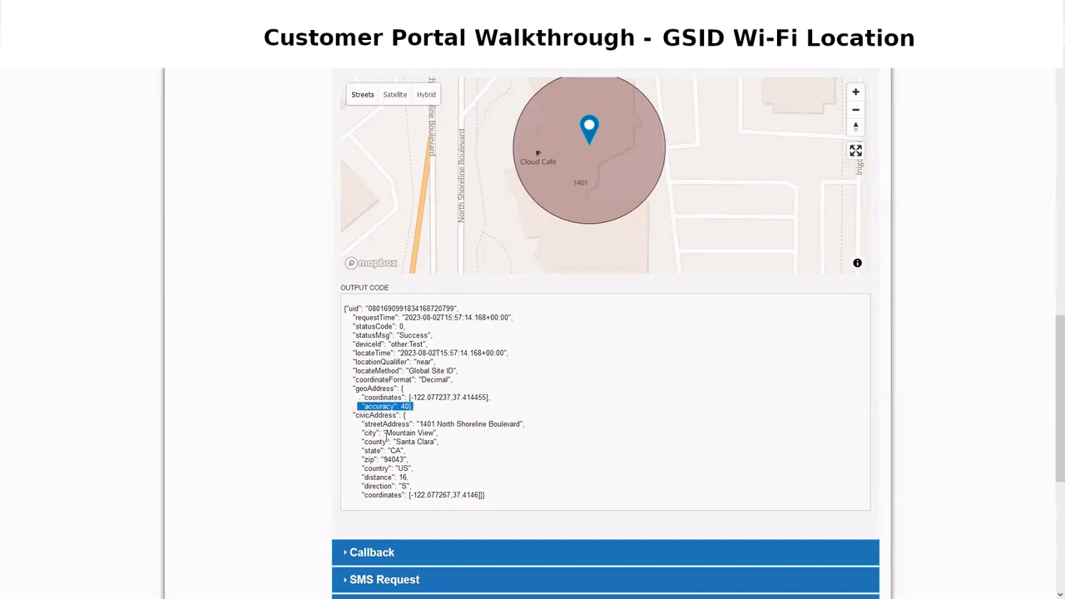
{"action": "left_click", "coordinate": [366, 406]}
Enter 8.8.8.8 as the IP address of the IP location request.
{"action": "scroll", "coordinate": [381, 447], "scroll_direction": "up", "scroll_amount": 4}
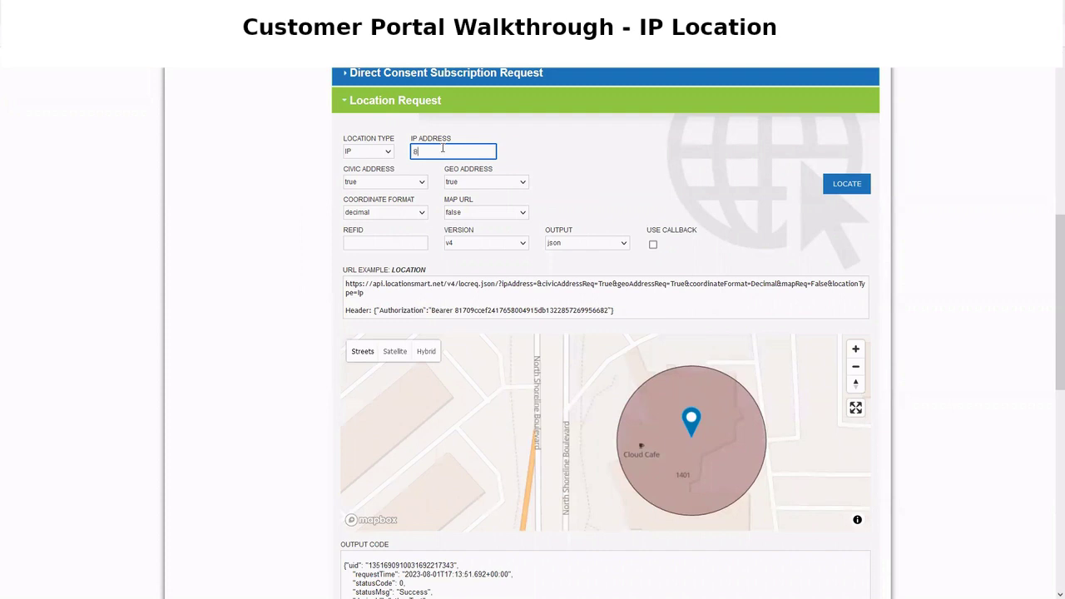
{"action": "type", "text": ".8.8.8"}
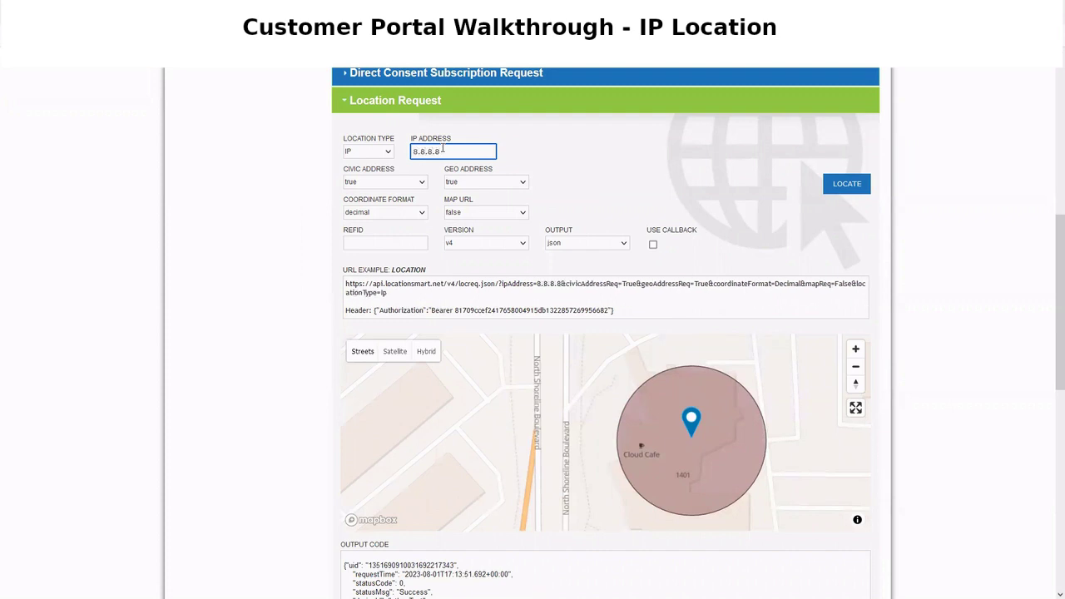
{"action": "left_click", "coordinate": [290, 162]}
{"action": "left_click", "coordinate": [465, 211]}
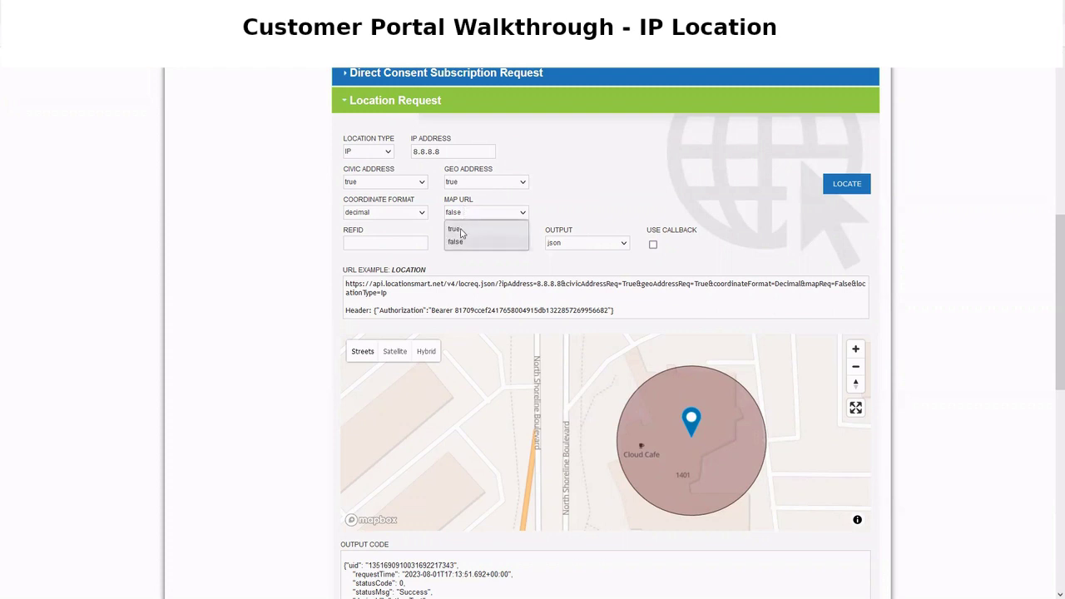
{"action": "left_click", "coordinate": [458, 229]}
{"action": "left_click", "coordinate": [464, 213]}
{"action": "left_click", "coordinate": [462, 242]}
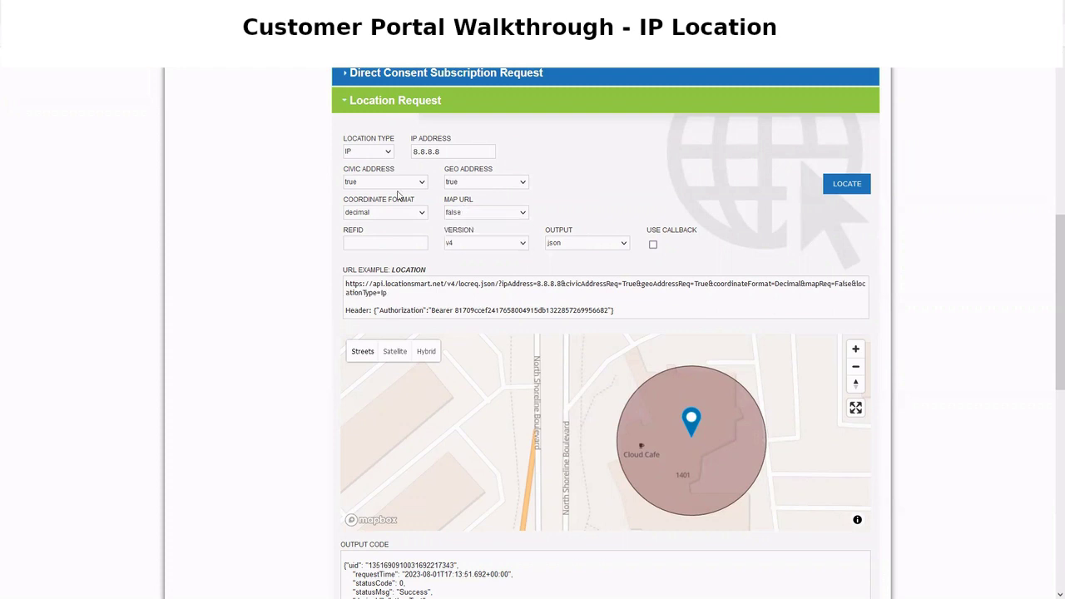
Set Civic Address to false and run the IP locate request.
{"action": "left_click", "coordinate": [396, 182]}
{"action": "left_click", "coordinate": [373, 214]}
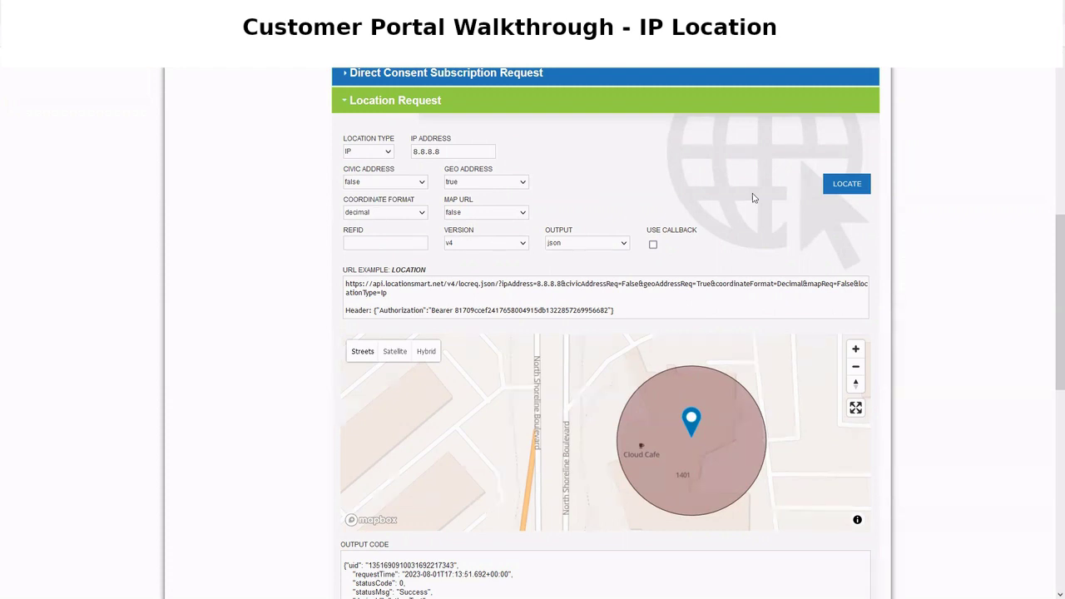
{"action": "left_click", "coordinate": [841, 189]}
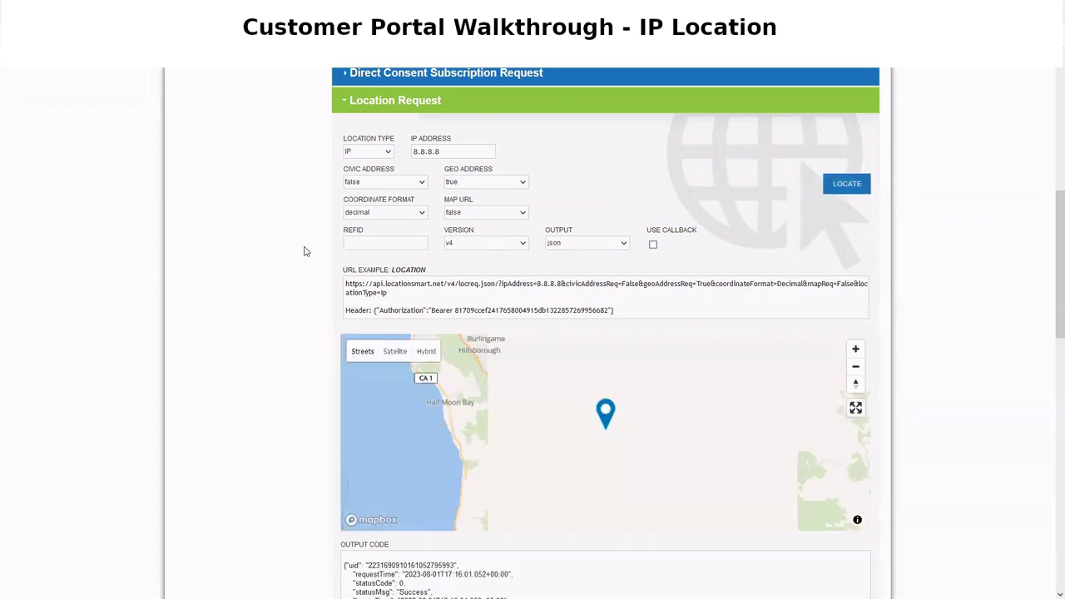
Examine the example URL and header of the IP location request.
{"action": "left_click_drag", "start_coordinate": [626, 311], "coordinate": [344, 288]}
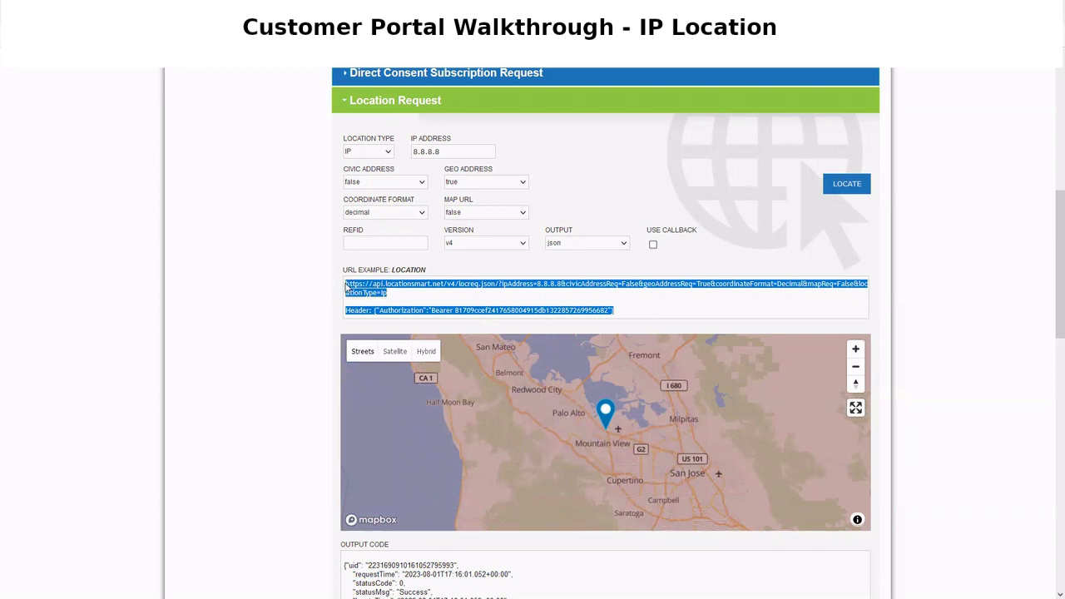
{"action": "left_click", "coordinate": [293, 298]}
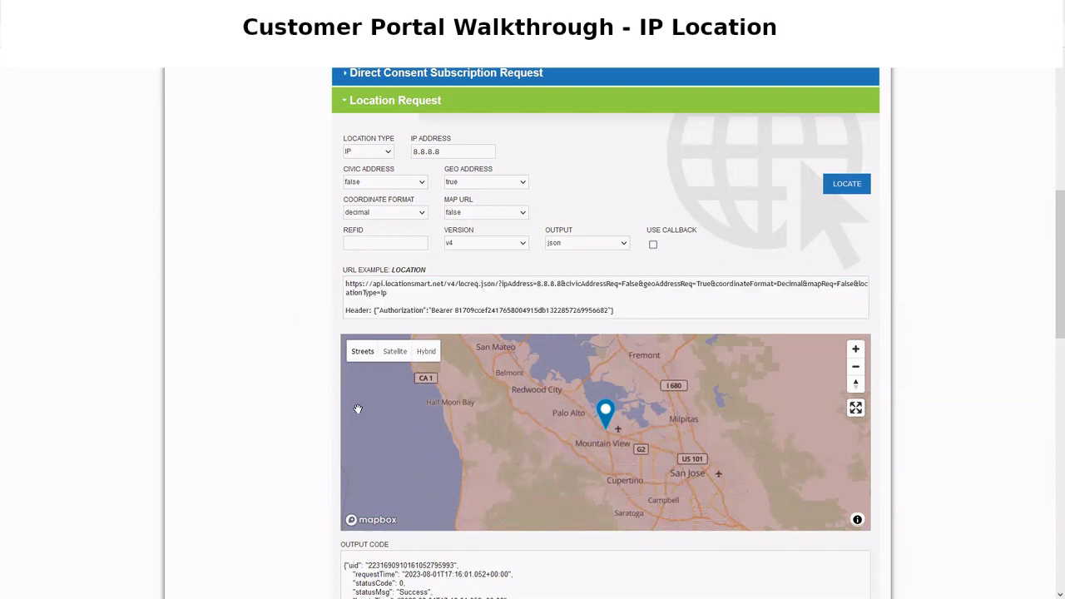
Examine the IP location marker and its full accuracy circle on the map.
{"action": "scroll", "coordinate": [607, 420], "scroll_direction": "down", "scroll_amount": 1}
{"action": "scroll", "coordinate": [607, 420], "scroll_direction": "down", "scroll_amount": 6}
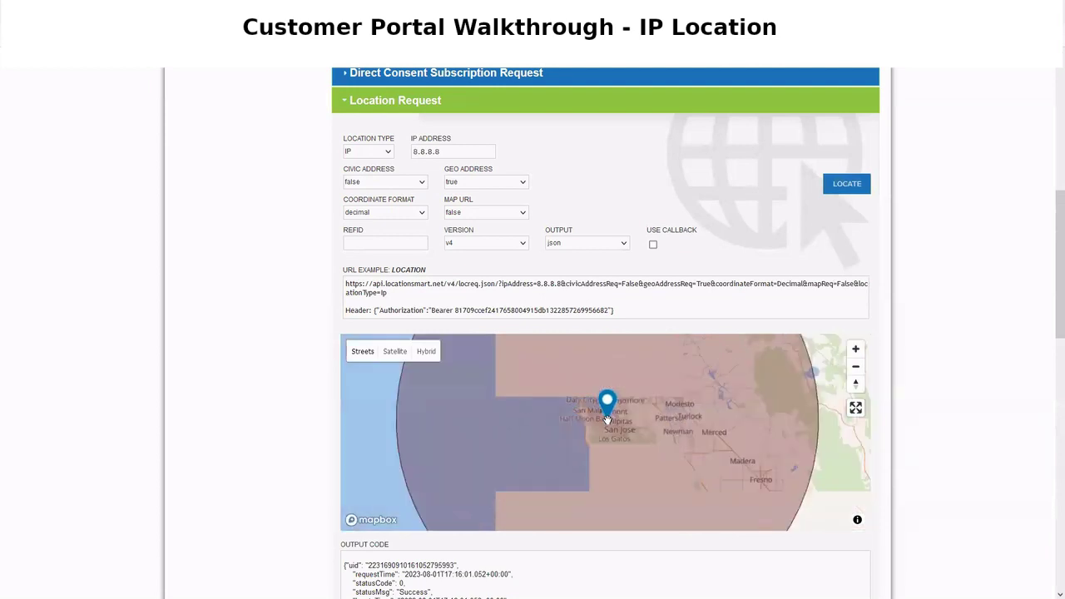
{"action": "scroll", "coordinate": [583, 420], "scroll_direction": "up", "scroll_amount": 4}
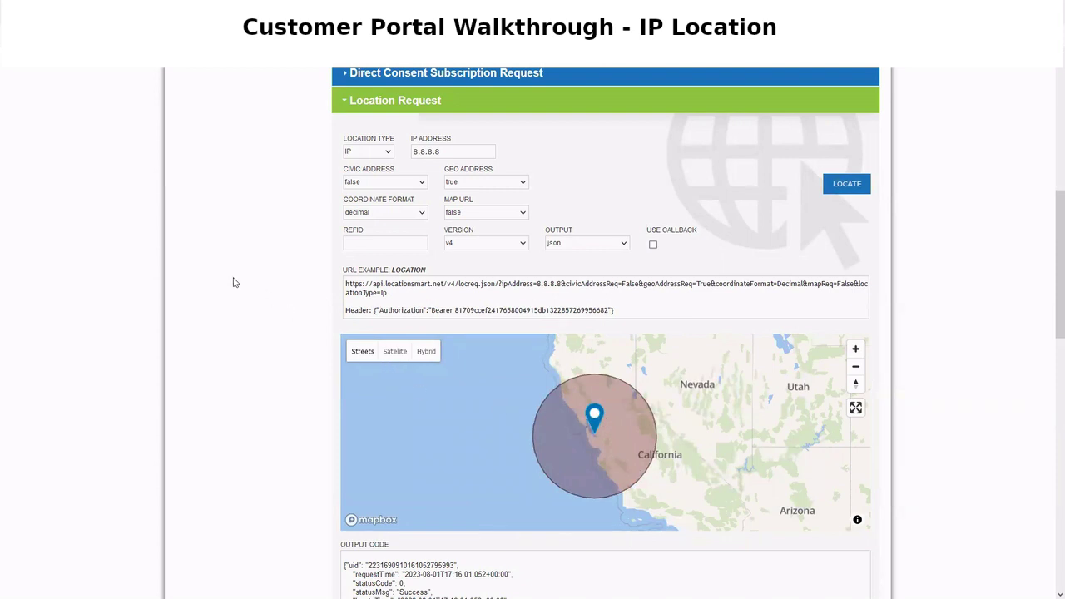
Review the geoAddress coordinates in the output code of the IP location response.
{"action": "scroll", "coordinate": [234, 282], "scroll_direction": "down", "scroll_amount": 3}
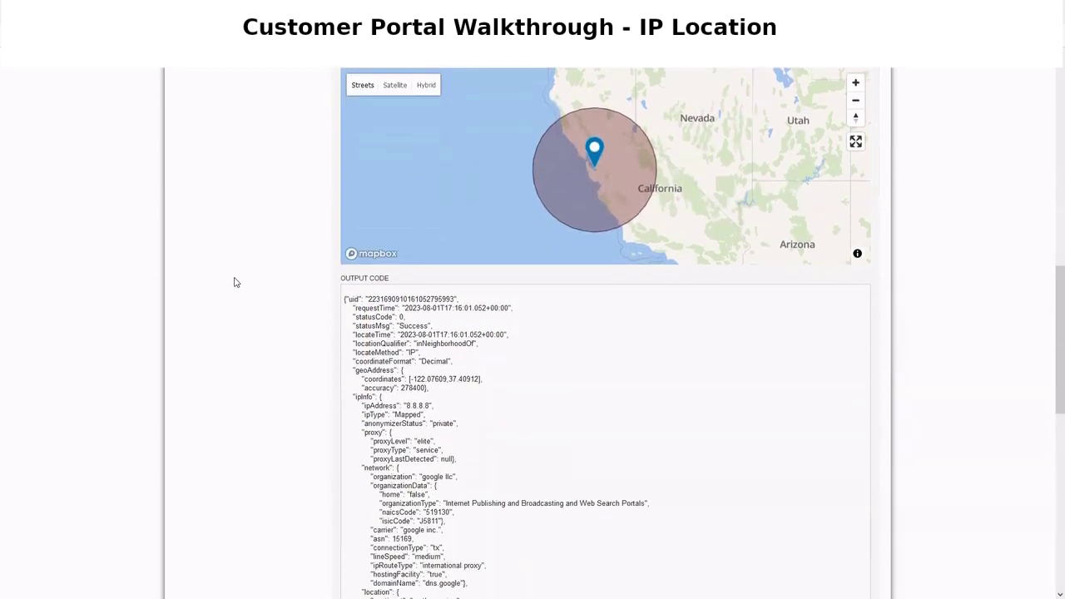
{"action": "scroll", "coordinate": [234, 282], "scroll_direction": "down", "scroll_amount": 1}
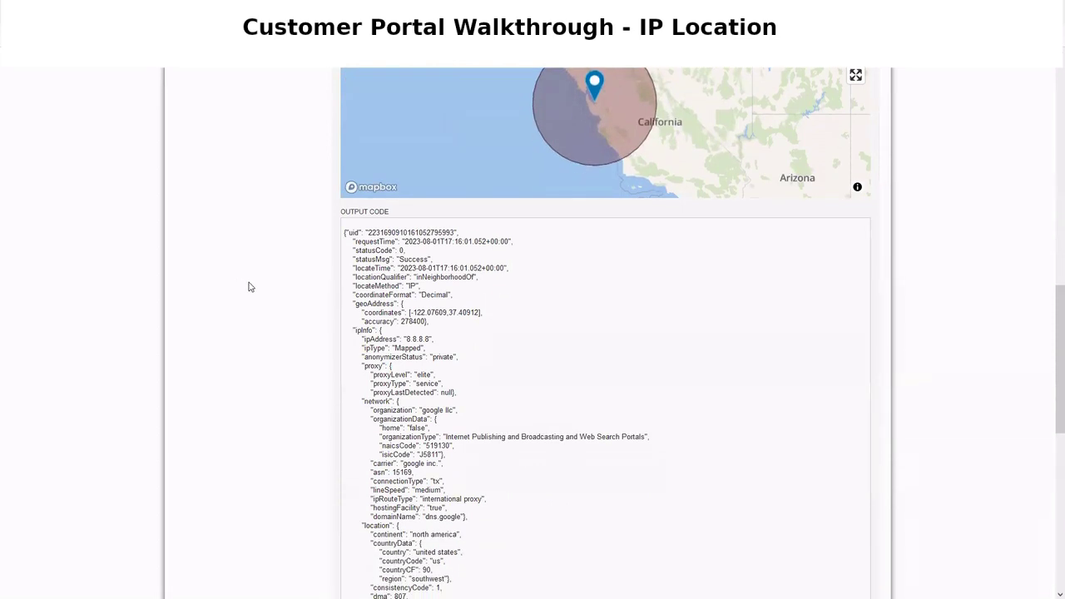
{"action": "left_click_drag", "start_coordinate": [348, 305], "coordinate": [494, 319]}
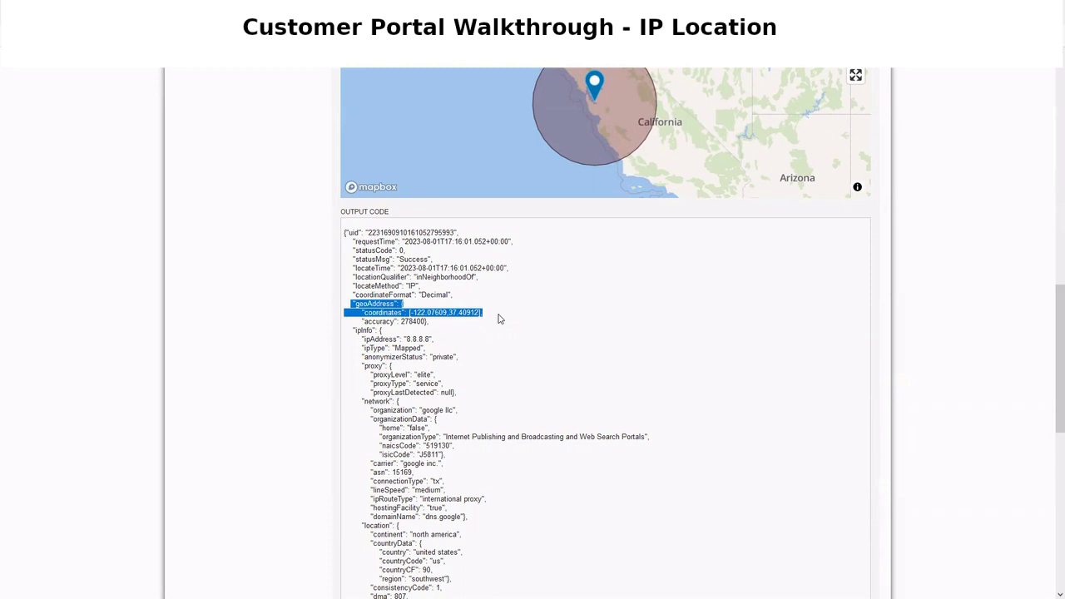
{"action": "left_click", "coordinate": [490, 345]}
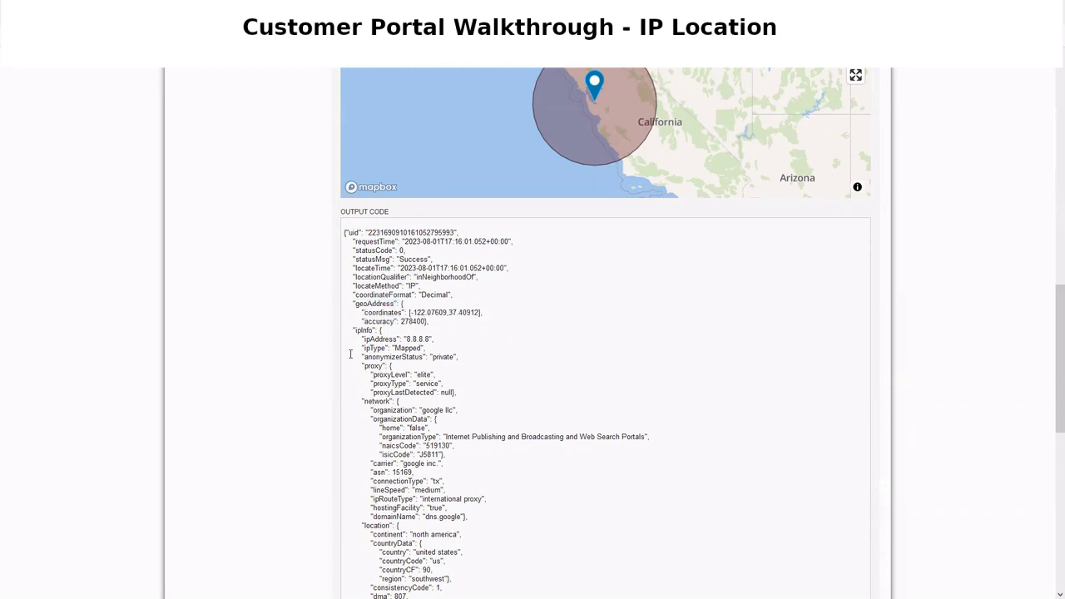
Review the anonymizerStatus line and the proxy block of the ipInfo section.
{"action": "left_click_drag", "start_coordinate": [351, 354], "coordinate": [464, 360]}
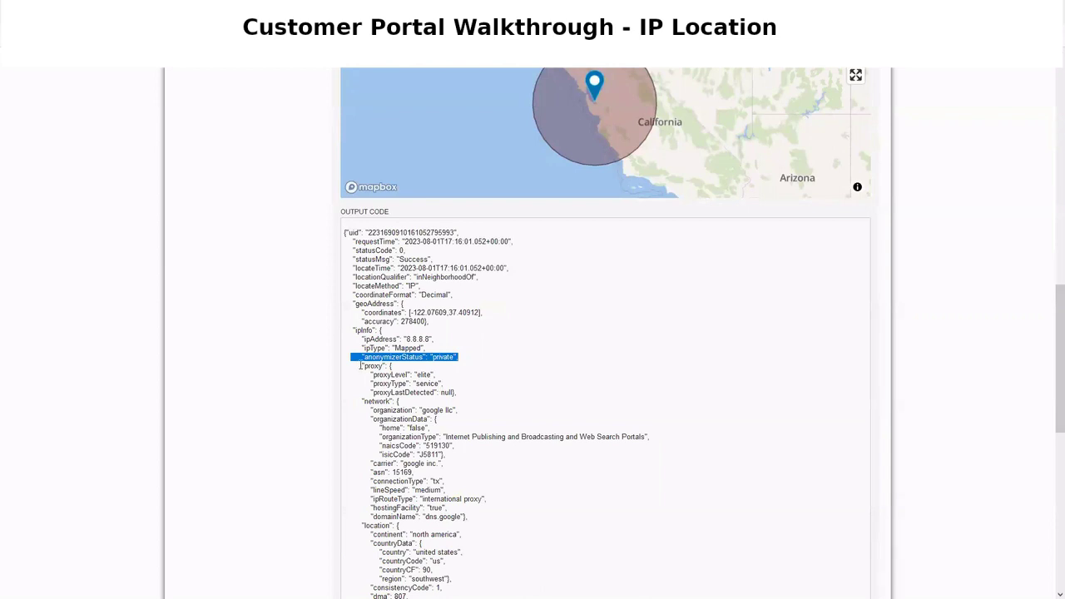
{"action": "left_click_drag", "start_coordinate": [358, 367], "coordinate": [465, 397]}
{"action": "scroll", "coordinate": [468, 399], "scroll_direction": "down", "scroll_amount": 2}
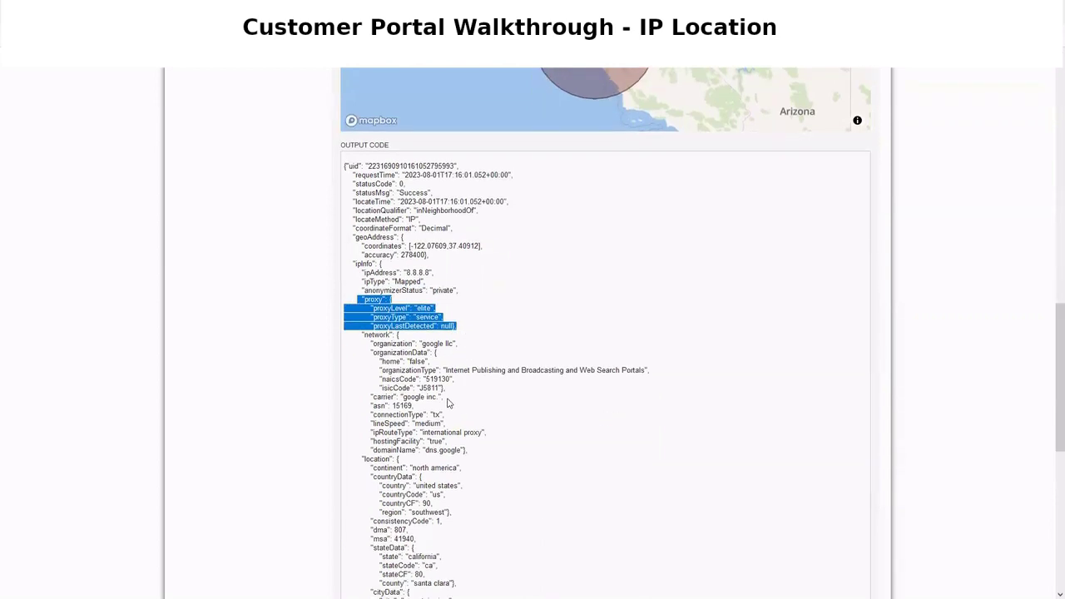
Review the organization data and the ipRouteType line in the network block of the output code.
{"action": "left_click_drag", "start_coordinate": [368, 353], "coordinate": [656, 374]}
{"action": "left_click", "coordinate": [450, 342]}
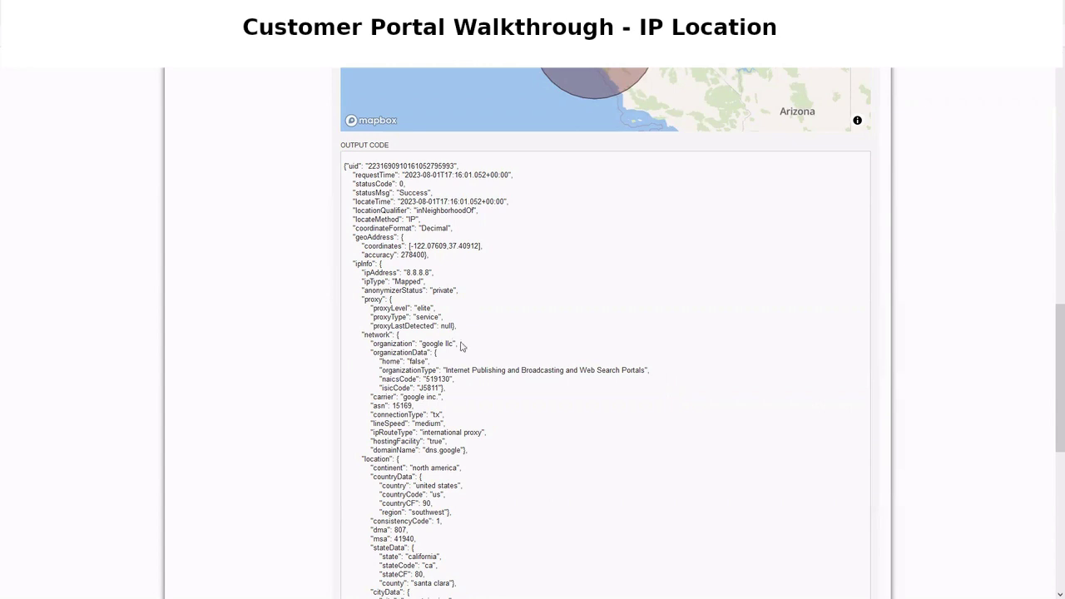
{"action": "left_click_drag", "start_coordinate": [457, 343], "coordinate": [495, 367]}
{"action": "scroll", "coordinate": [360, 345], "scroll_direction": "down", "scroll_amount": 1}
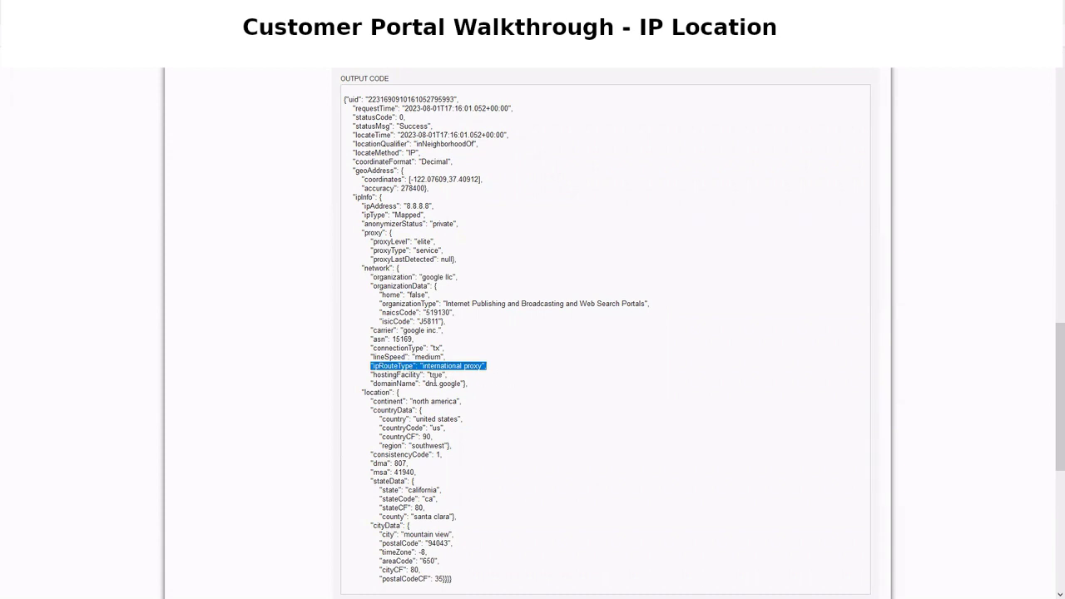
Review the location block of the output code, including its country, state and city entries.
{"action": "scroll", "coordinate": [288, 350], "scroll_direction": "down", "scroll_amount": 1}
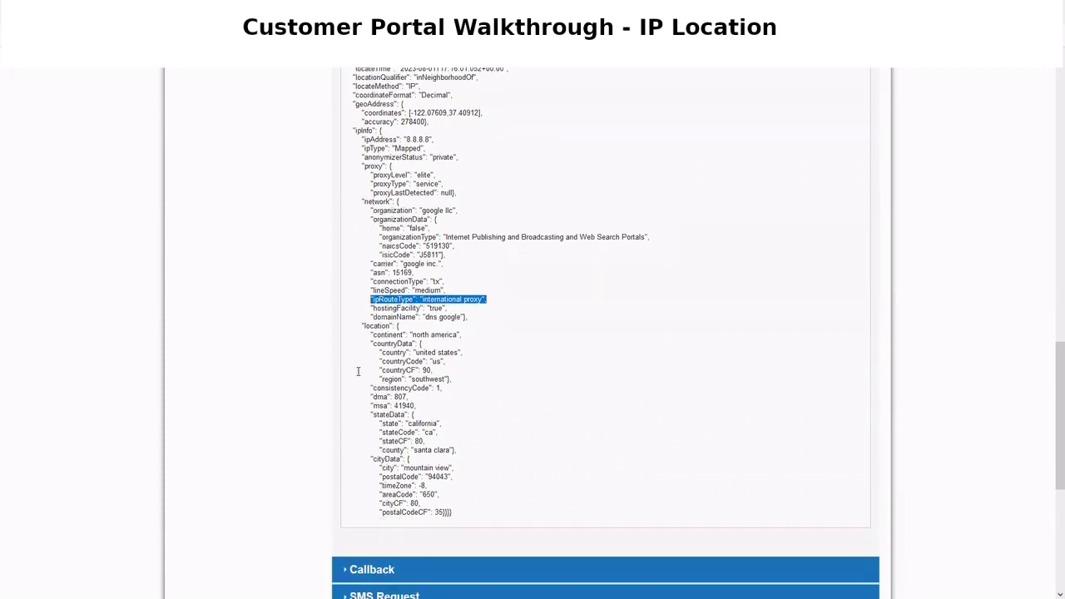
{"action": "left_click_drag", "start_coordinate": [358, 324], "coordinate": [492, 518]}
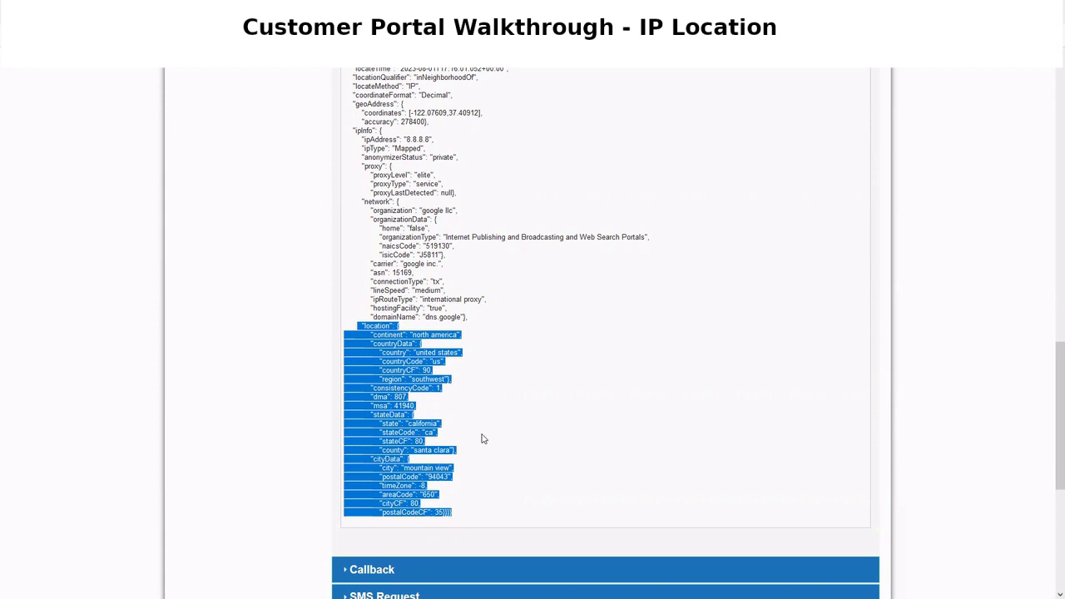
{"action": "left_click", "coordinate": [275, 356]}
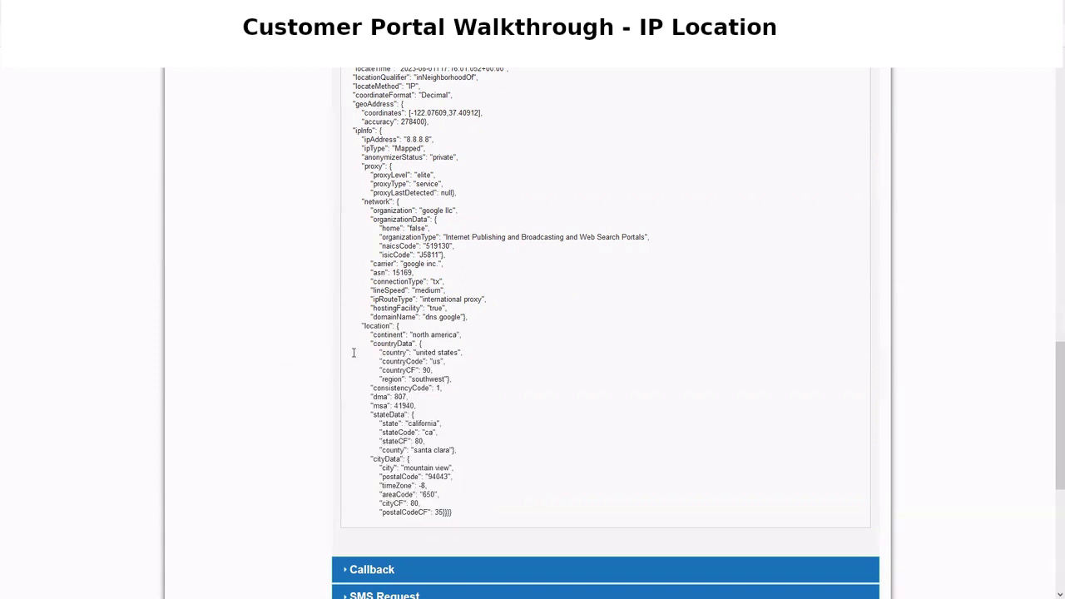
{"action": "left_click_drag", "start_coordinate": [373, 348], "coordinate": [463, 353]}
{"action": "left_click_drag", "start_coordinate": [361, 415], "coordinate": [446, 426]}
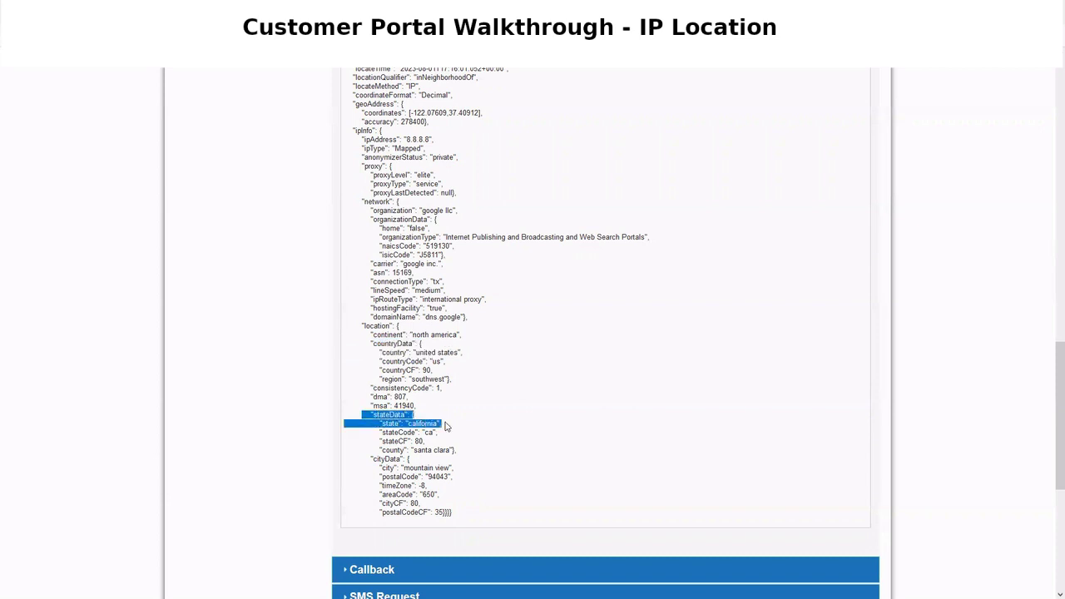
{"action": "left_click_drag", "start_coordinate": [367, 458], "coordinate": [453, 471]}
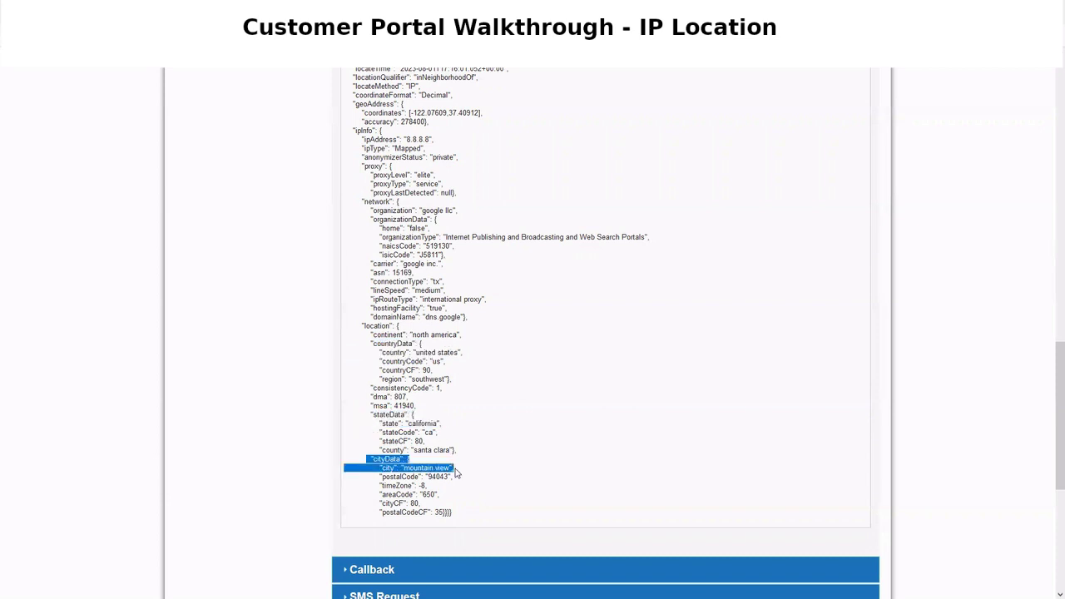
Check the countryCF, stateCF and cityCF confidence factors in the location block.
{"action": "left_click_drag", "start_coordinate": [442, 372], "coordinate": [379, 376]}
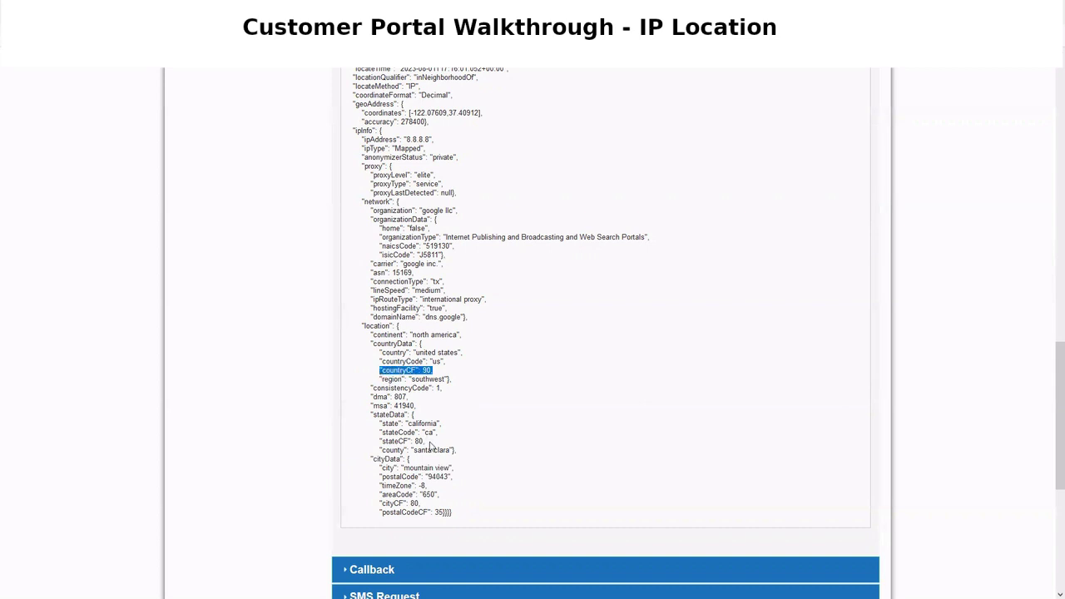
{"action": "left_click_drag", "start_coordinate": [428, 442], "coordinate": [377, 443]}
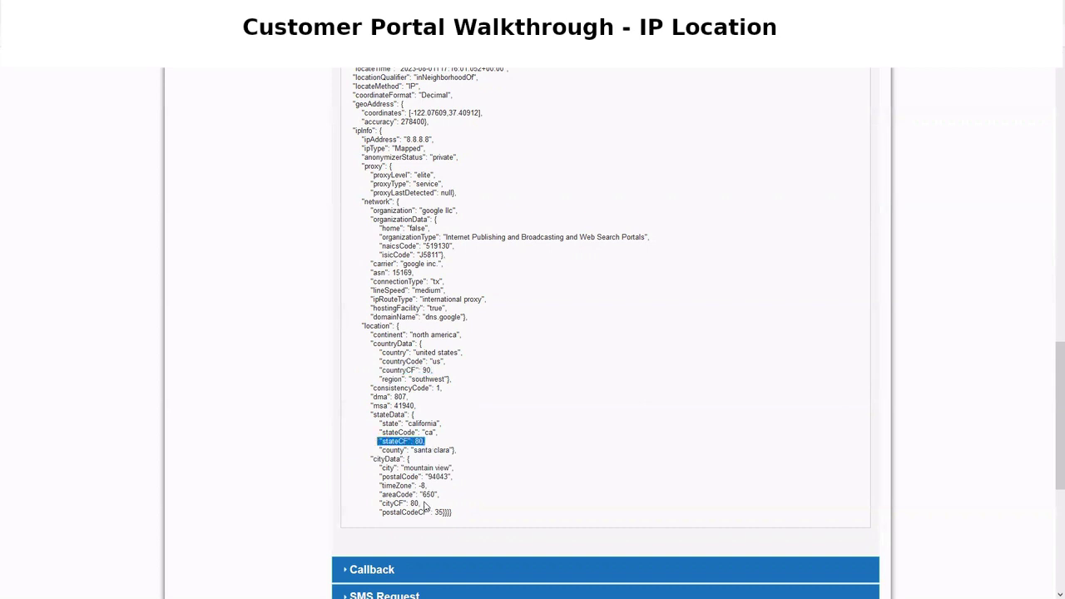
{"action": "left_click_drag", "start_coordinate": [430, 504], "coordinate": [383, 502]}
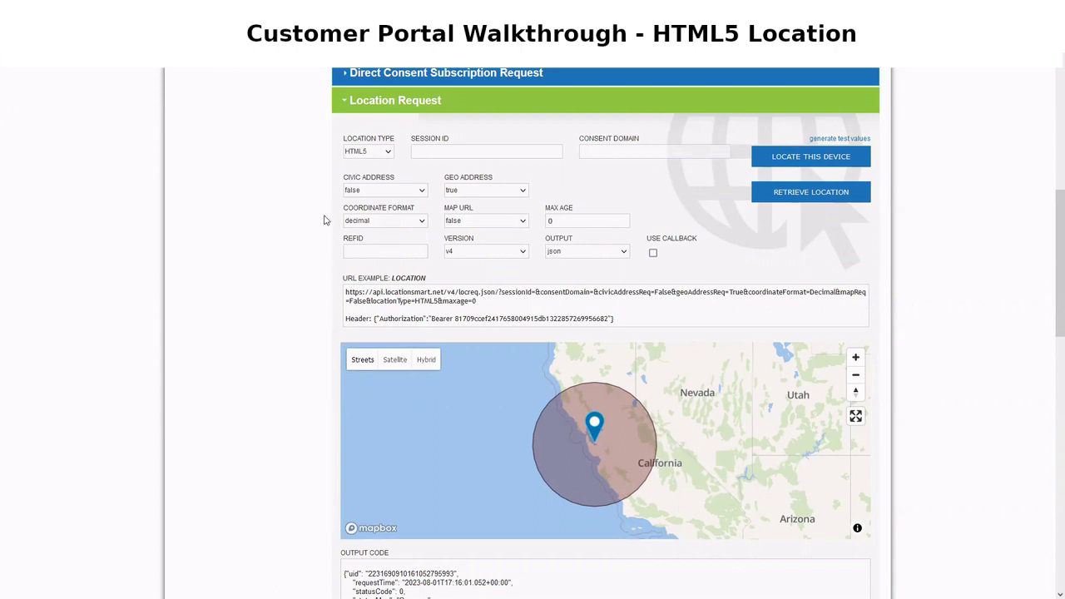
Generate test values for the HTML5 location request and locate this device, allowing portal.locance.net to access the location.
{"action": "left_click", "coordinate": [839, 140]}
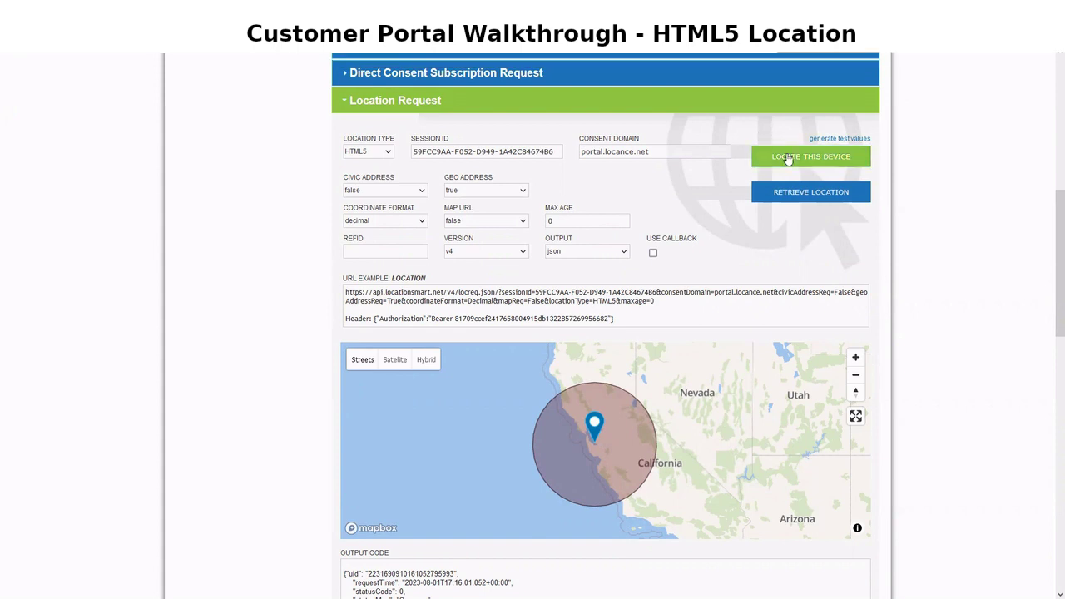
{"action": "left_click", "coordinate": [788, 160]}
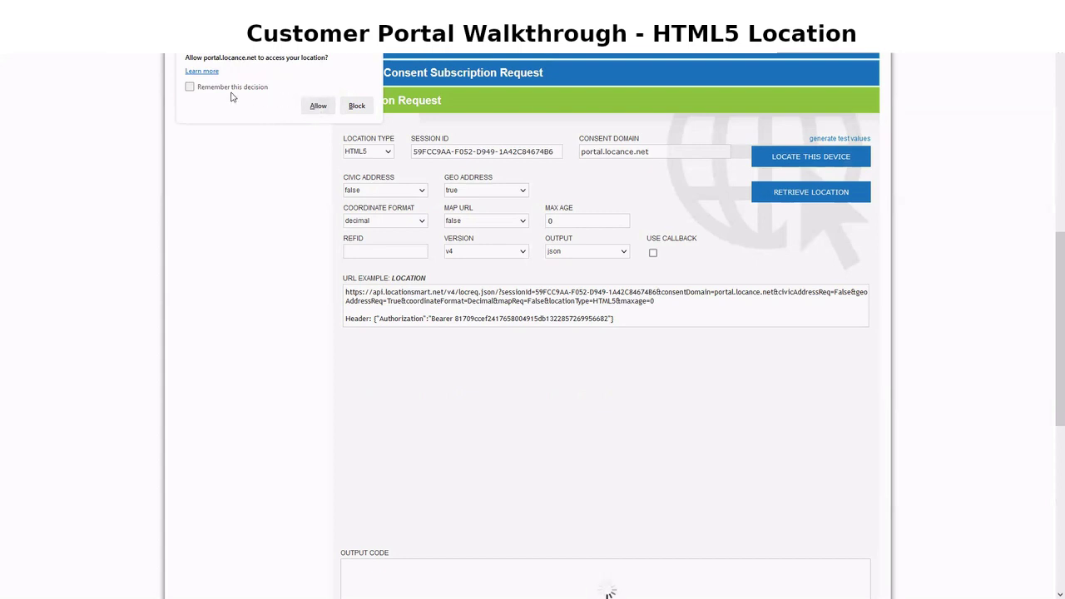
{"action": "left_click", "coordinate": [315, 107]}
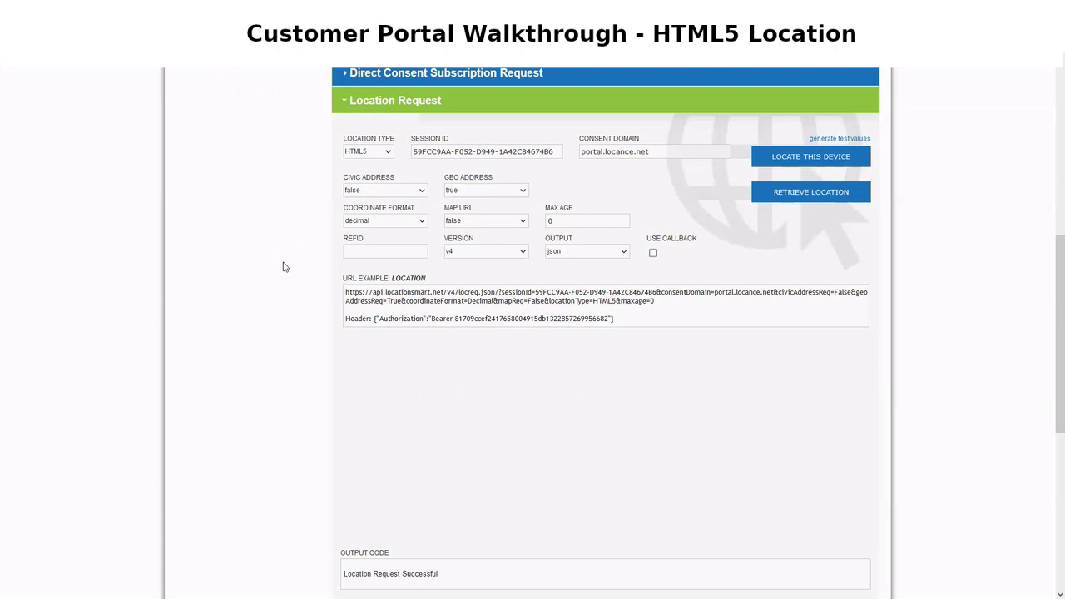
{"action": "left_click_drag", "start_coordinate": [445, 577], "coordinate": [343, 575]}
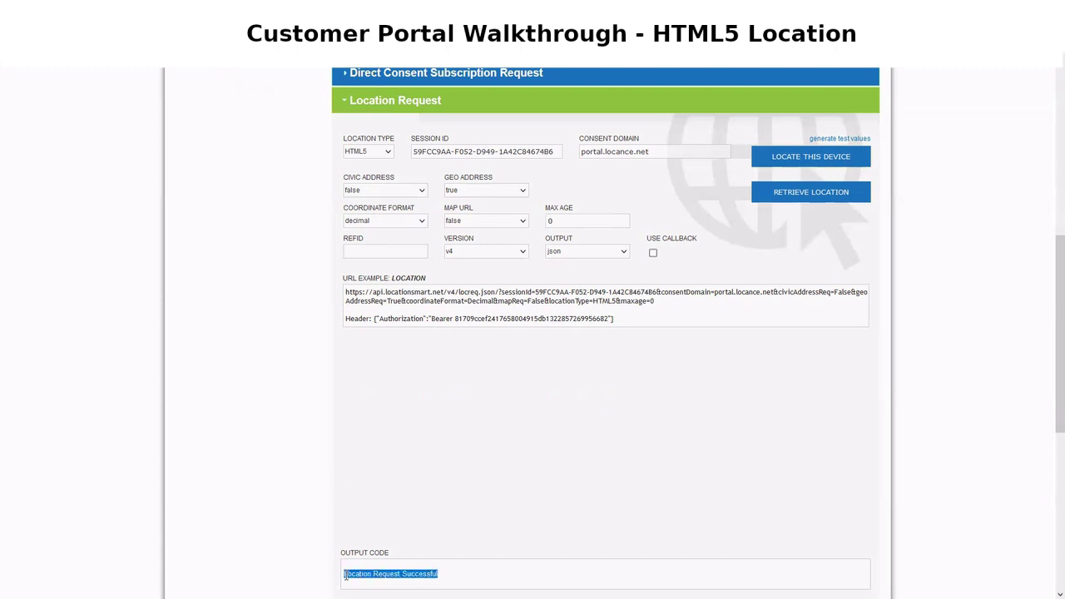
{"action": "left_click", "coordinate": [290, 322]}
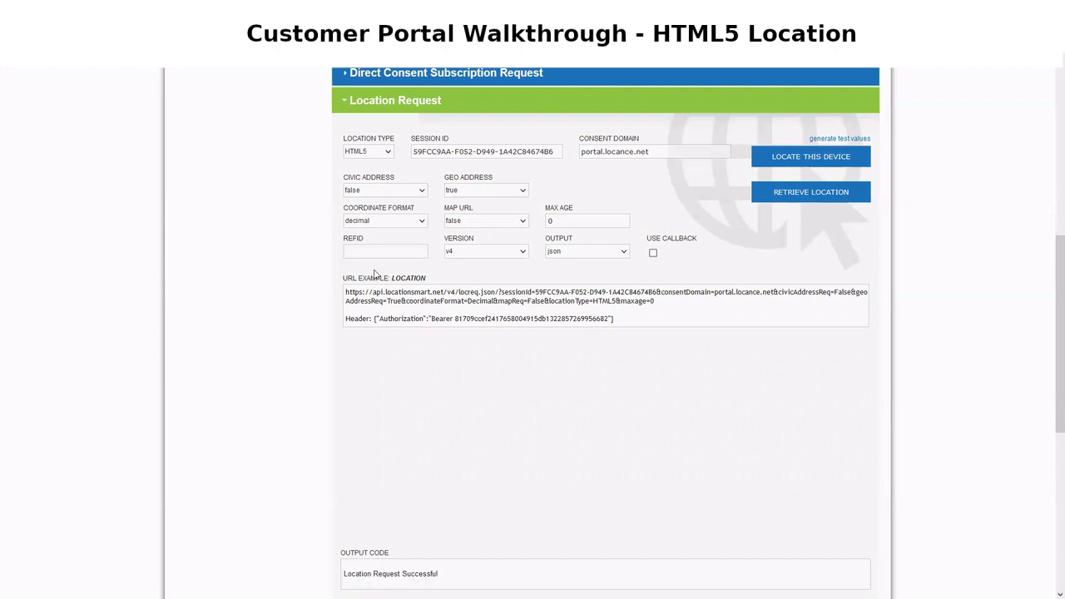
Retrieve the HTML5 location of the device and examine the request's example URL and header.
{"action": "left_click", "coordinate": [780, 198]}
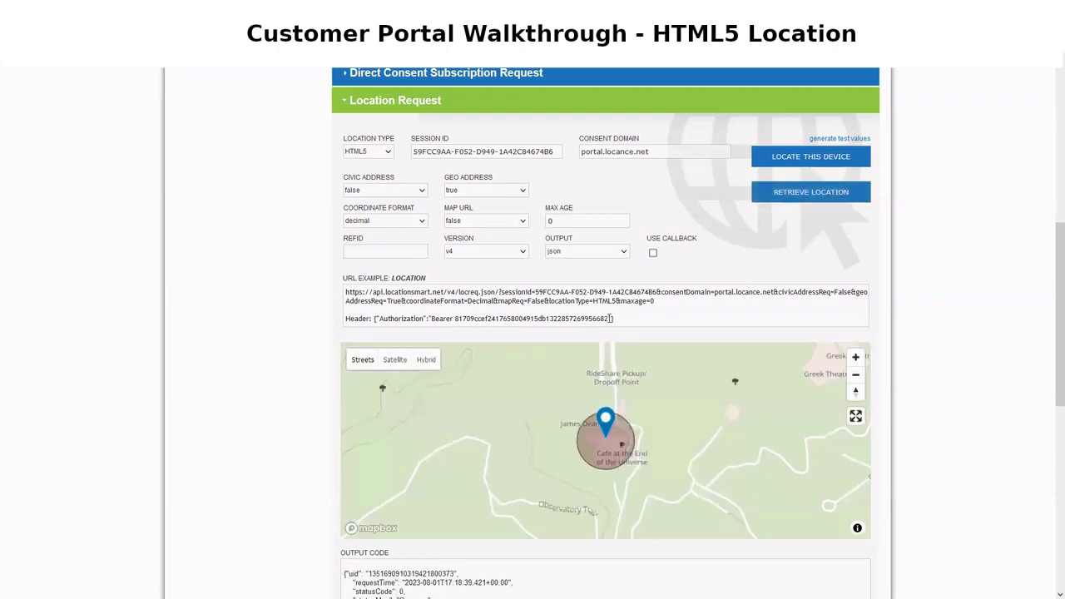
{"action": "left_click_drag", "start_coordinate": [619, 320], "coordinate": [347, 293]}
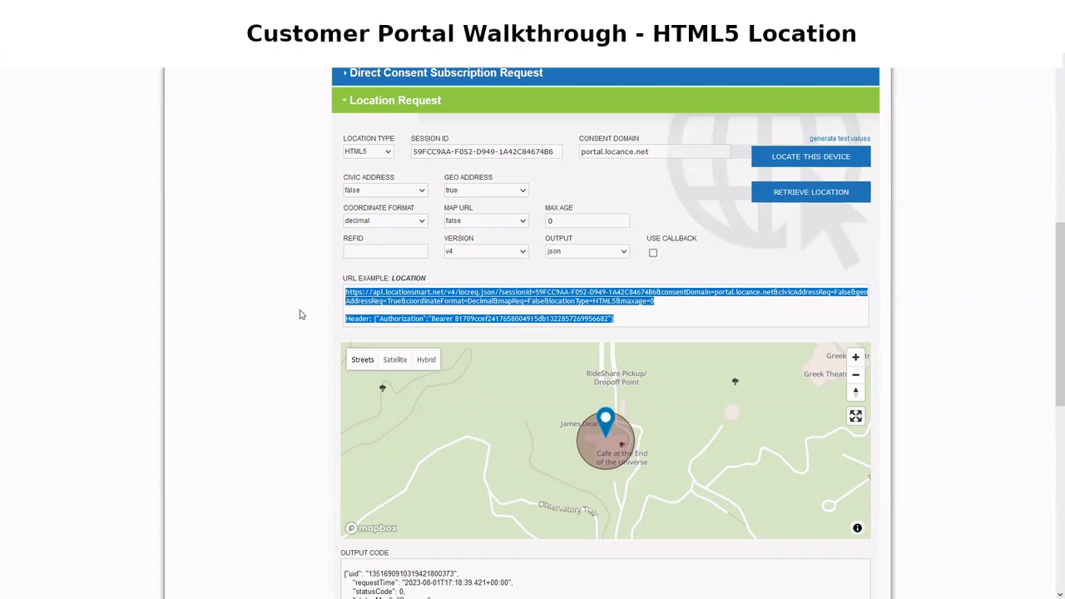
Examine the HTML5 location marker on the map, from its immediate surroundings out to the wider region.
{"action": "scroll", "coordinate": [301, 315], "scroll_direction": "down", "scroll_amount": 3}
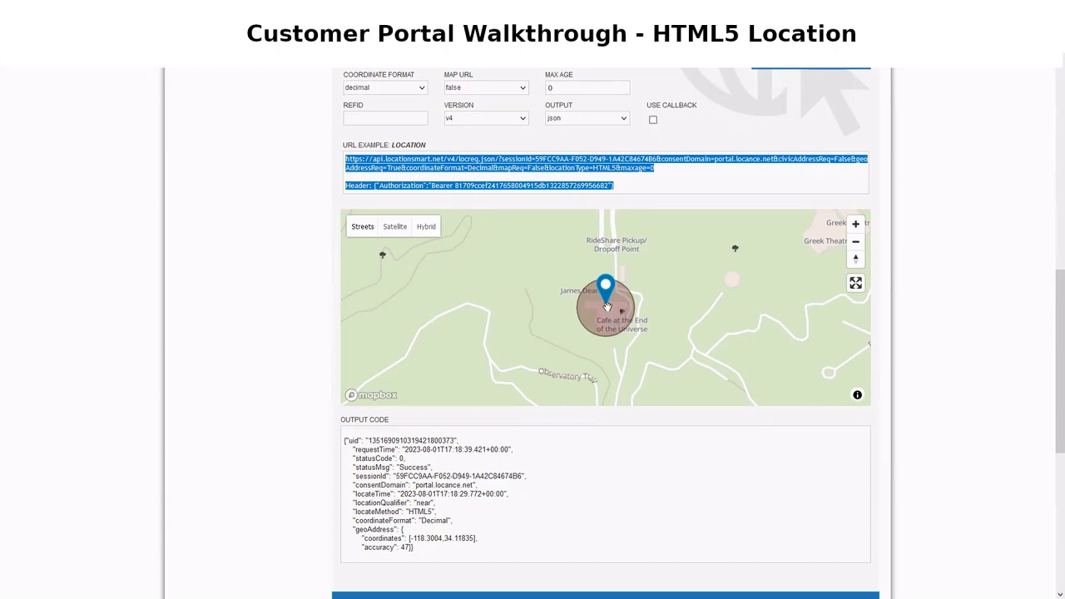
{"action": "scroll", "coordinate": [605, 310], "scroll_direction": "down", "scroll_amount": 3}
{"action": "scroll", "coordinate": [607, 306], "scroll_direction": "down", "scroll_amount": 5}
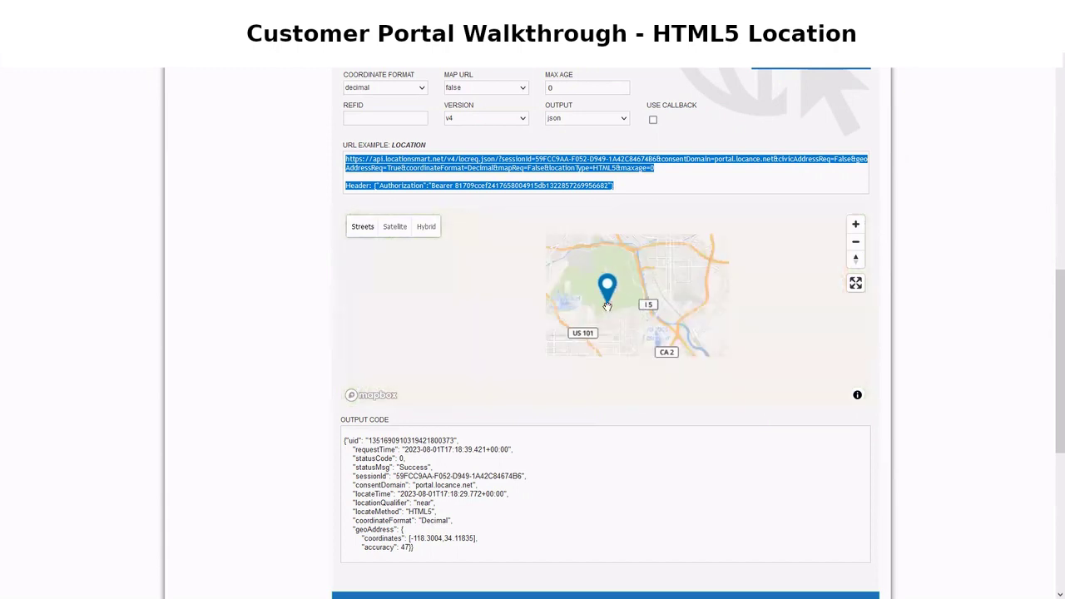
{"action": "scroll", "coordinate": [606, 306], "scroll_direction": "down", "scroll_amount": 5}
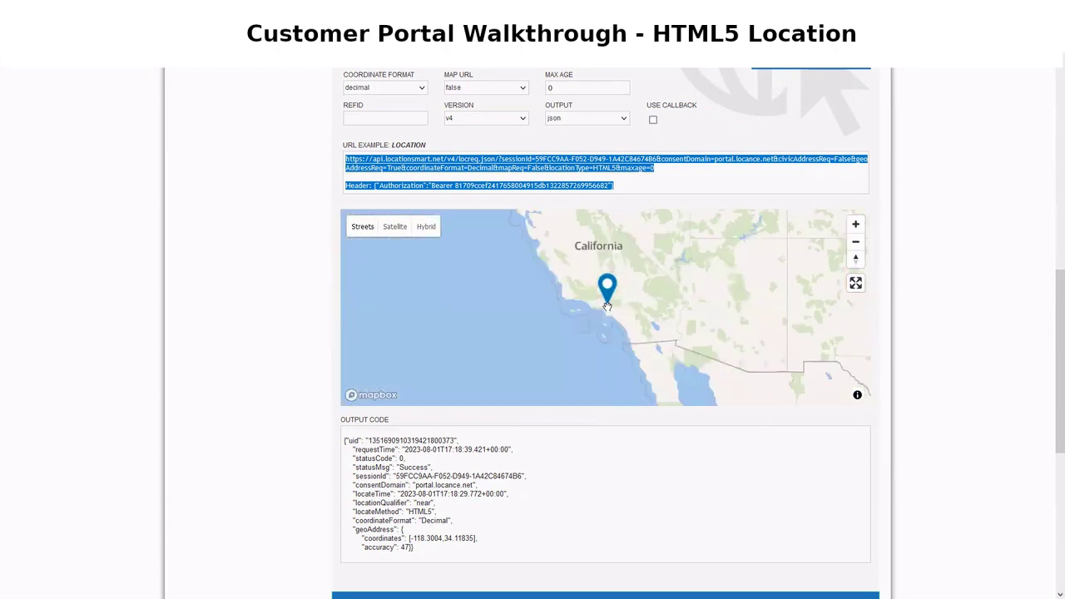
{"action": "scroll", "coordinate": [620, 312], "scroll_direction": "up", "scroll_amount": 5}
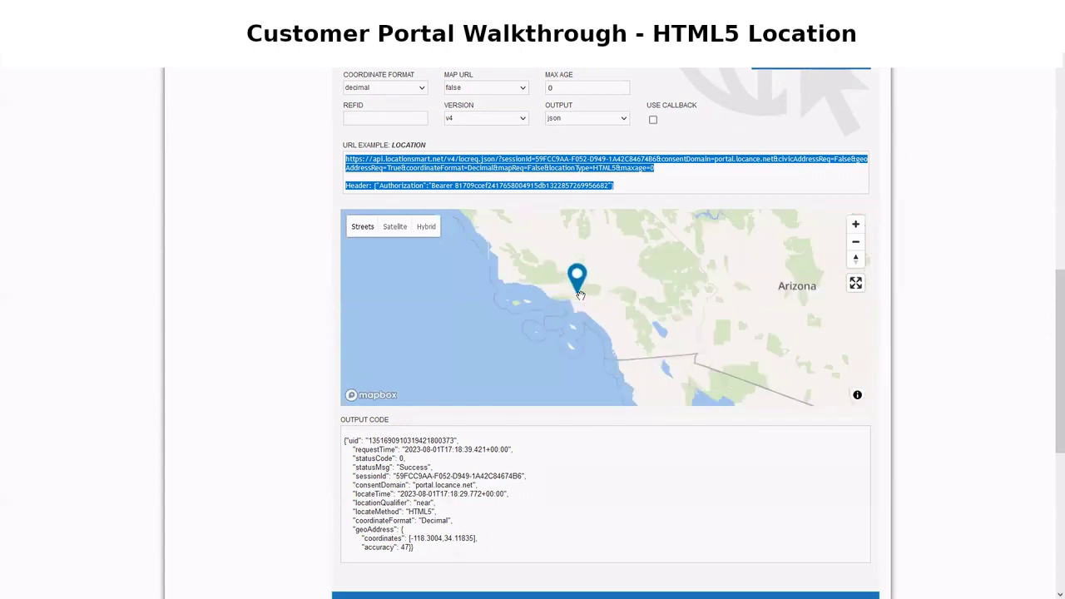
Review the HTML5 output code, from consentDomain to locateMethod and the geoAddress coordinates and accuracy.
{"action": "left_click_drag", "start_coordinate": [343, 440], "coordinate": [488, 549]}
{"action": "left_click", "coordinate": [513, 534]}
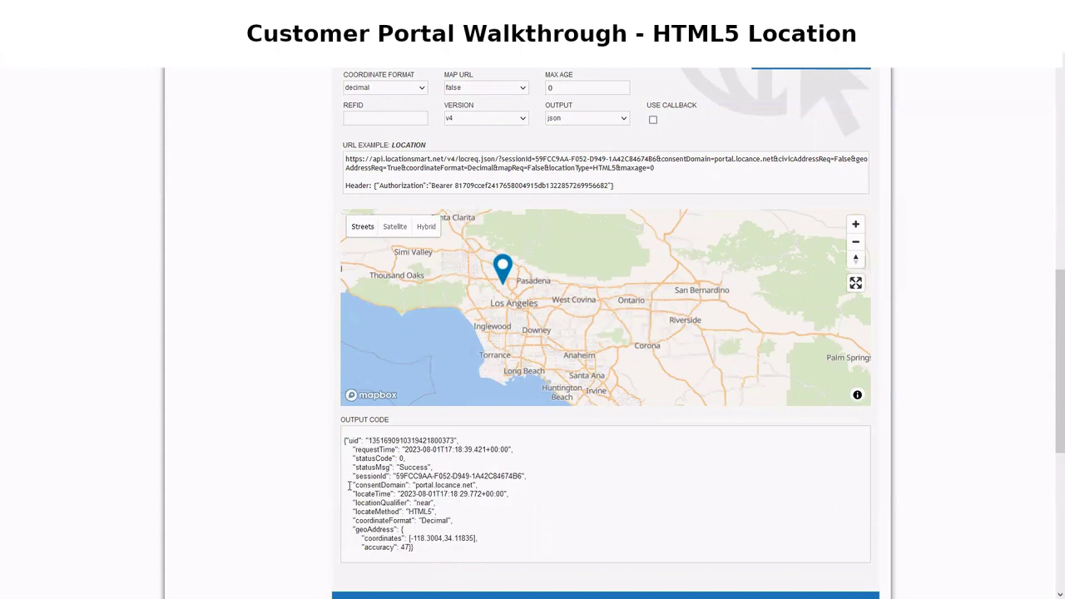
{"action": "left_click_drag", "start_coordinate": [349, 486], "coordinate": [471, 516]}
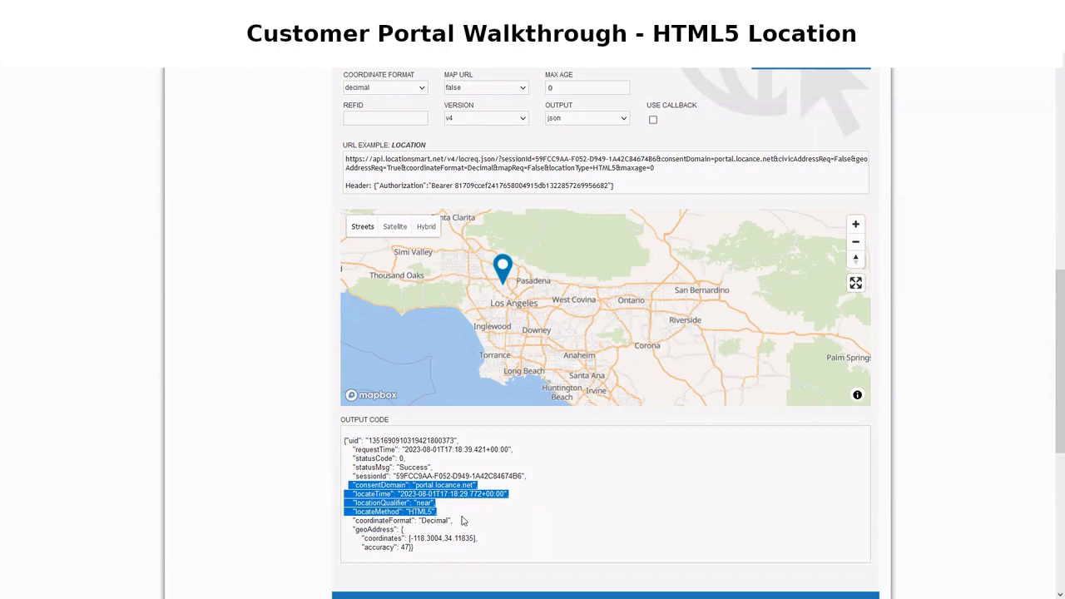
{"action": "left_click", "coordinate": [463, 521]}
{"action": "left_click_drag", "start_coordinate": [419, 549], "coordinate": [341, 537]}
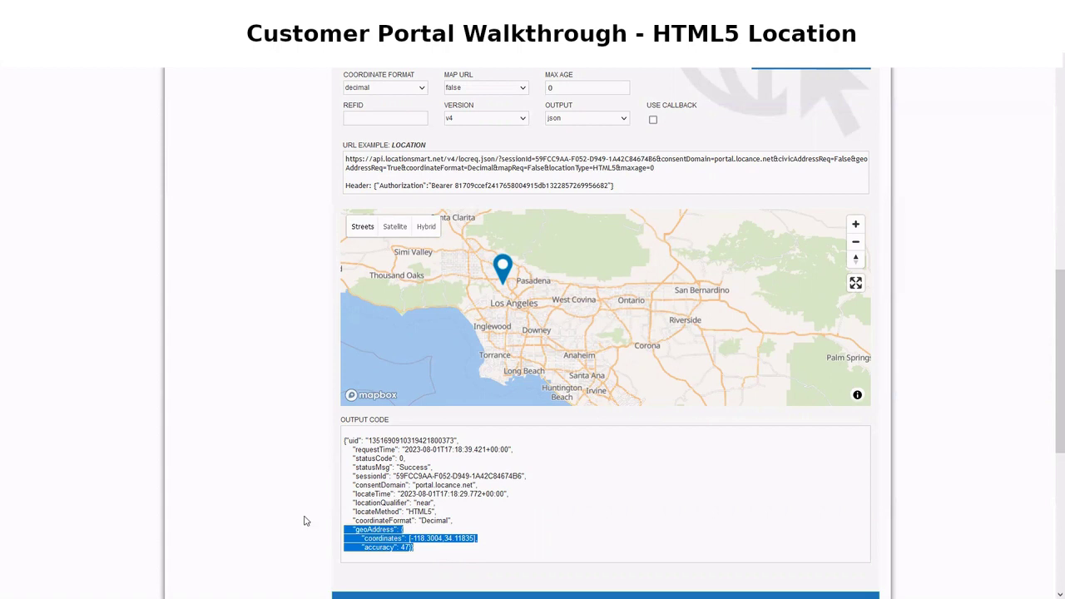
{"action": "left_click", "coordinate": [312, 447]}
Set Civic Address to true for the HTML5 location request and retrieve the location again.
{"action": "scroll", "coordinate": [310, 446], "scroll_direction": "up", "scroll_amount": 3}
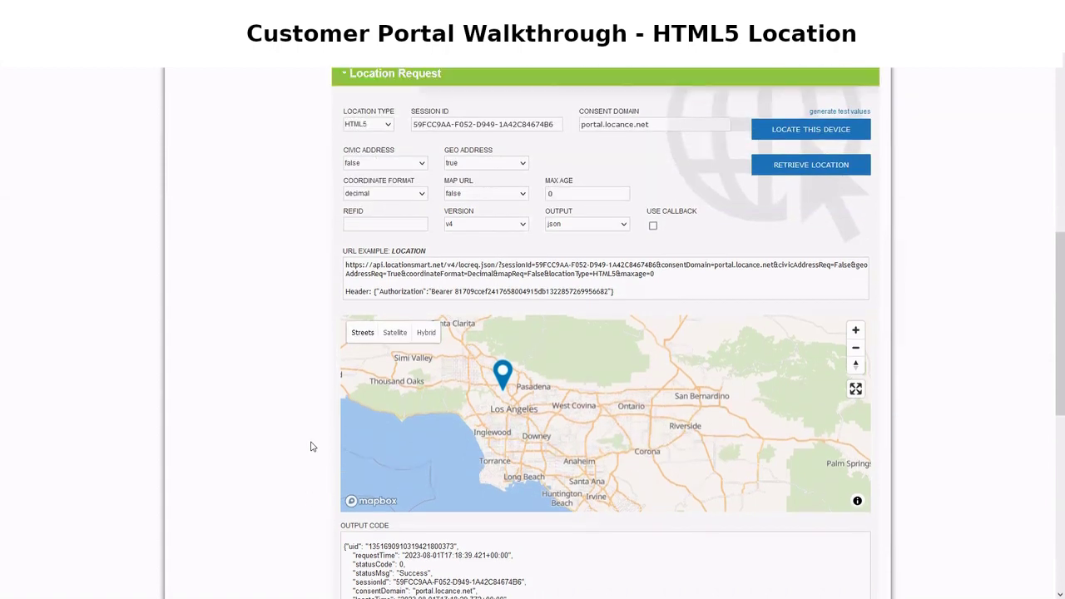
{"action": "left_click", "coordinate": [371, 260]}
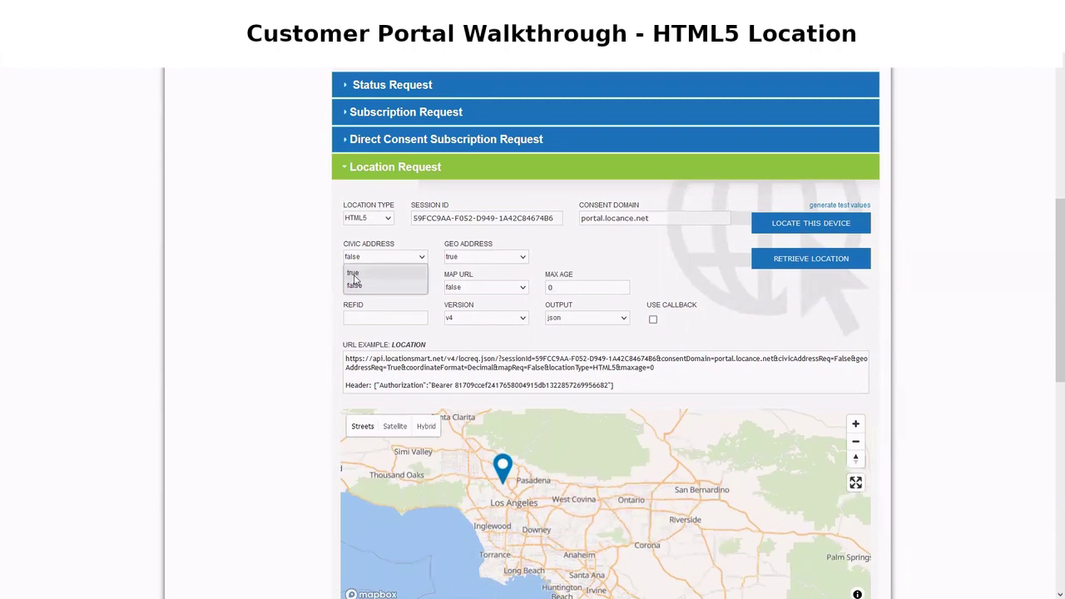
{"action": "left_click", "coordinate": [356, 274]}
{"action": "left_click", "coordinate": [797, 262]}
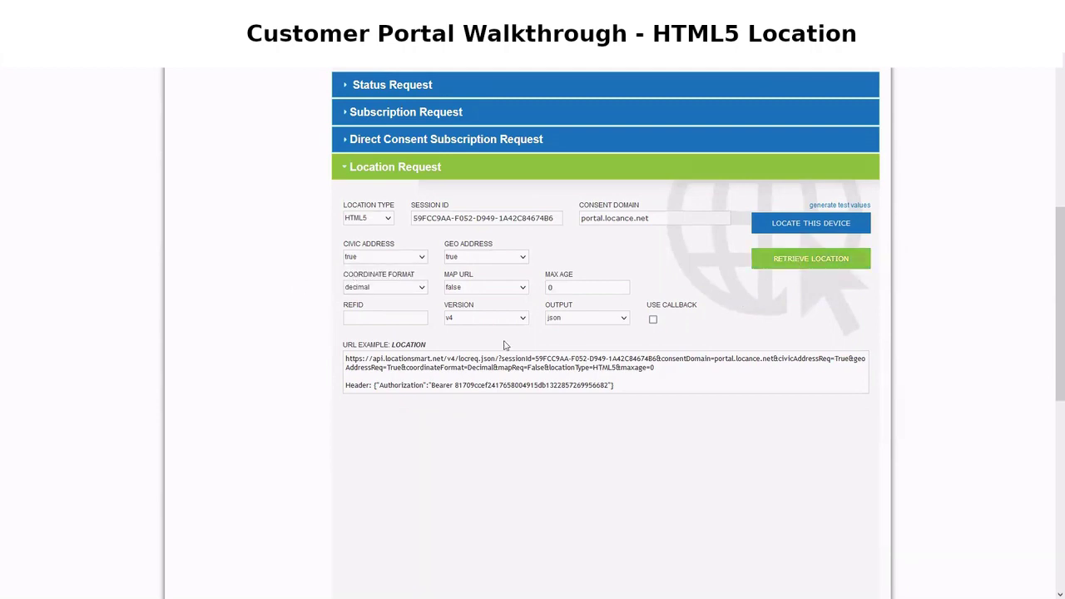
Review the civicAddress block and the geoAddress coordinates in the HTML5 location output code.
{"action": "scroll", "coordinate": [275, 374], "scroll_direction": "down", "scroll_amount": 3}
{"action": "scroll", "coordinate": [283, 371], "scroll_direction": "down", "scroll_amount": 2}
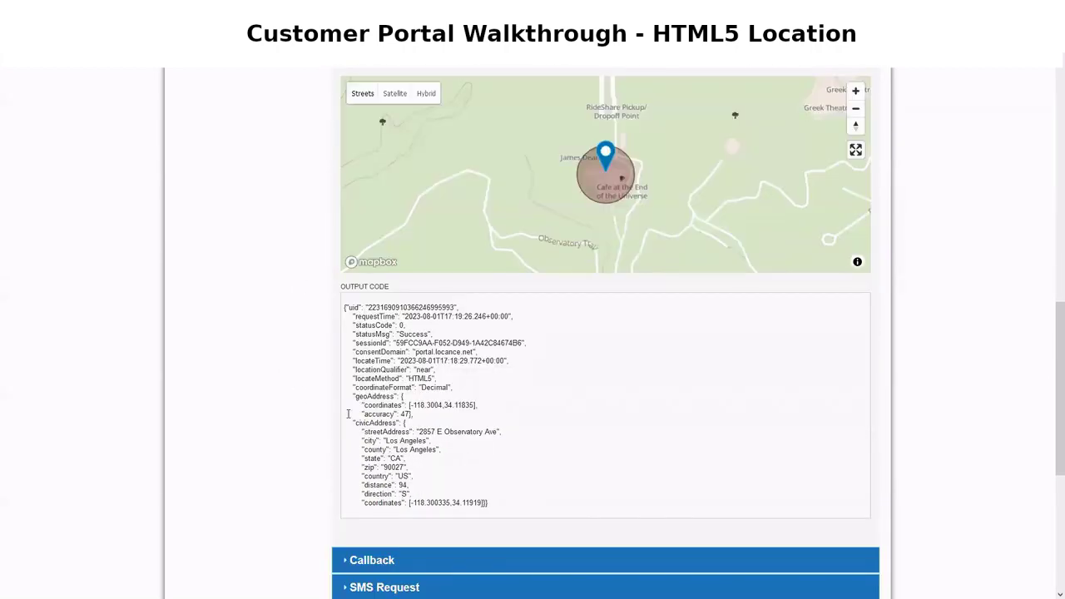
{"action": "left_click_drag", "start_coordinate": [351, 423], "coordinate": [513, 506]}
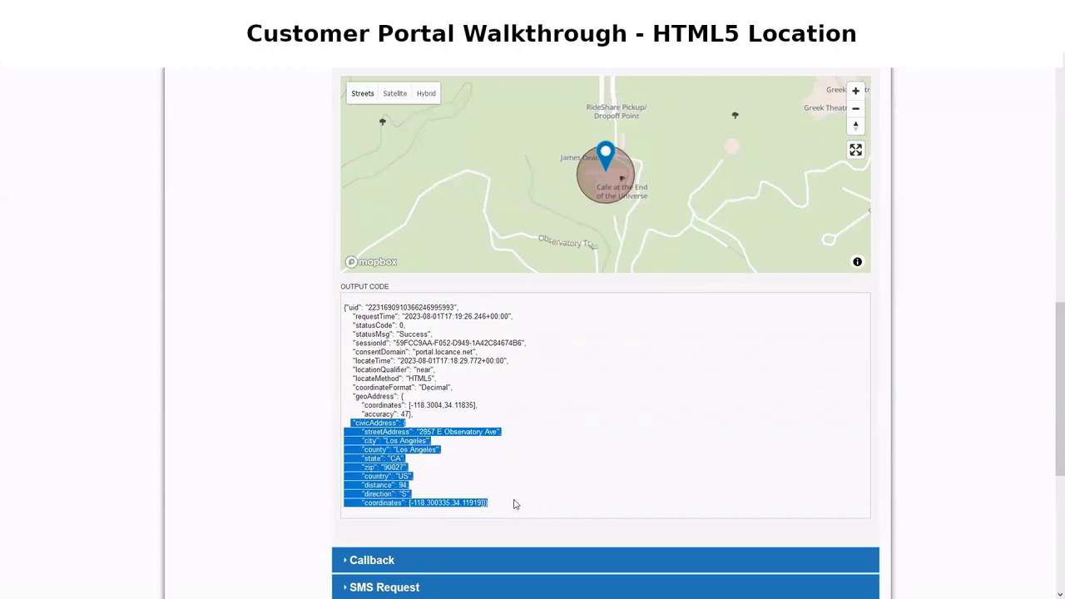
{"action": "left_click", "coordinate": [440, 423]}
{"action": "left_click_drag", "start_coordinate": [479, 405], "coordinate": [410, 406]}
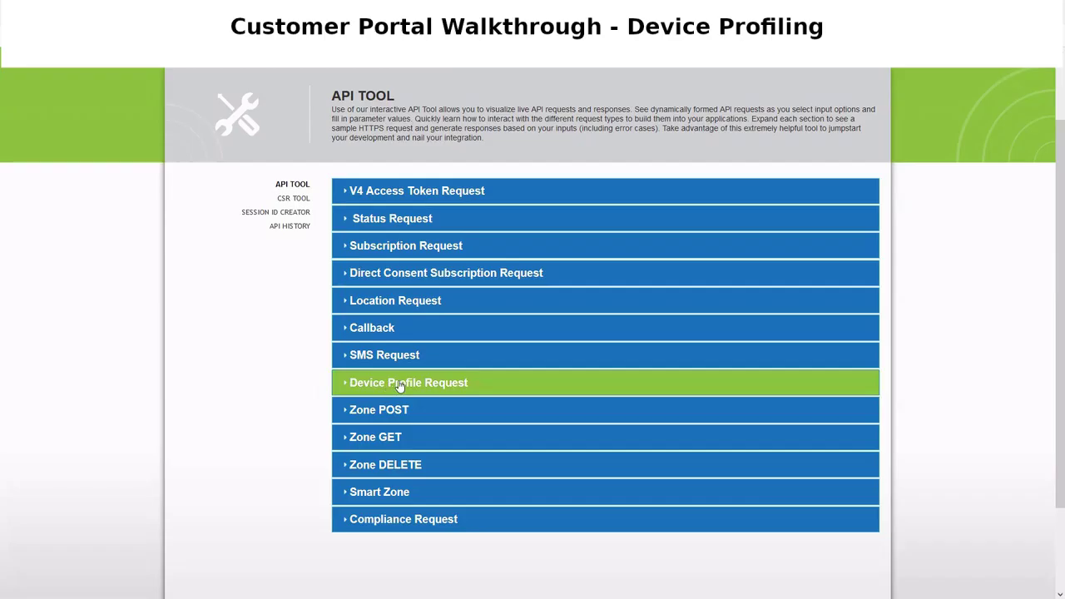
Open the Device Profile Request section and examine its Input IP Address value.
{"action": "left_click", "coordinate": [525, 383]}
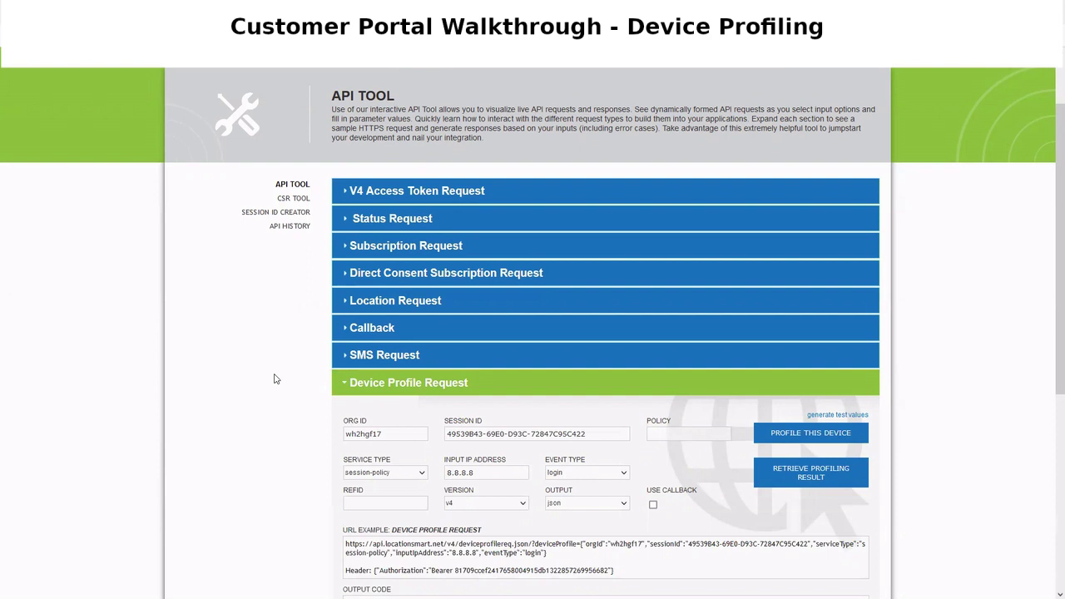
{"action": "left_click_drag", "start_coordinate": [473, 471], "coordinate": [432, 469]}
{"action": "double_click", "coordinate": [491, 469]}
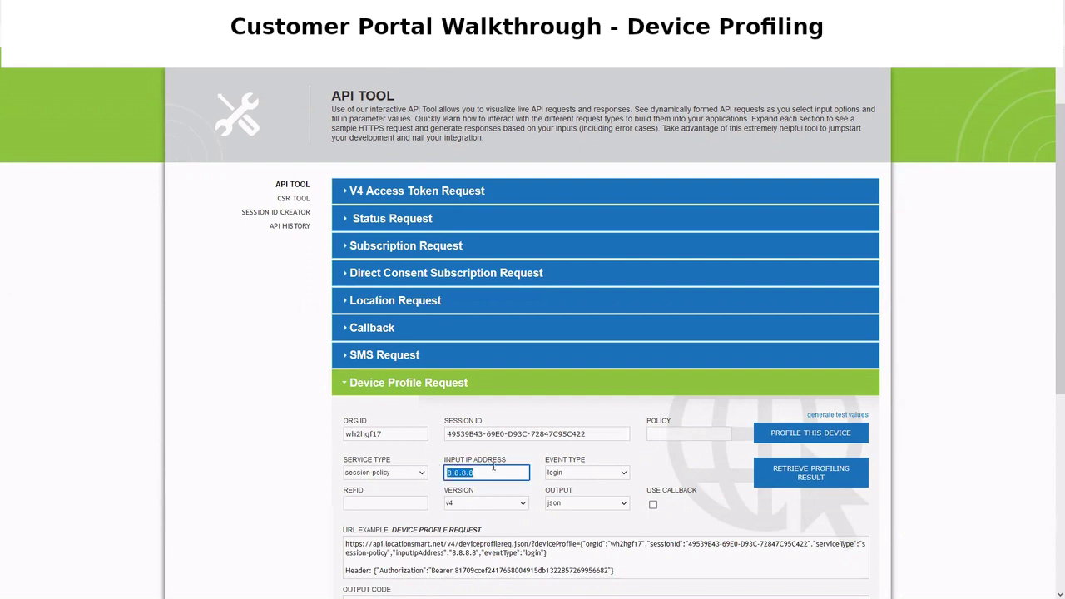
{"action": "left_click", "coordinate": [291, 389]}
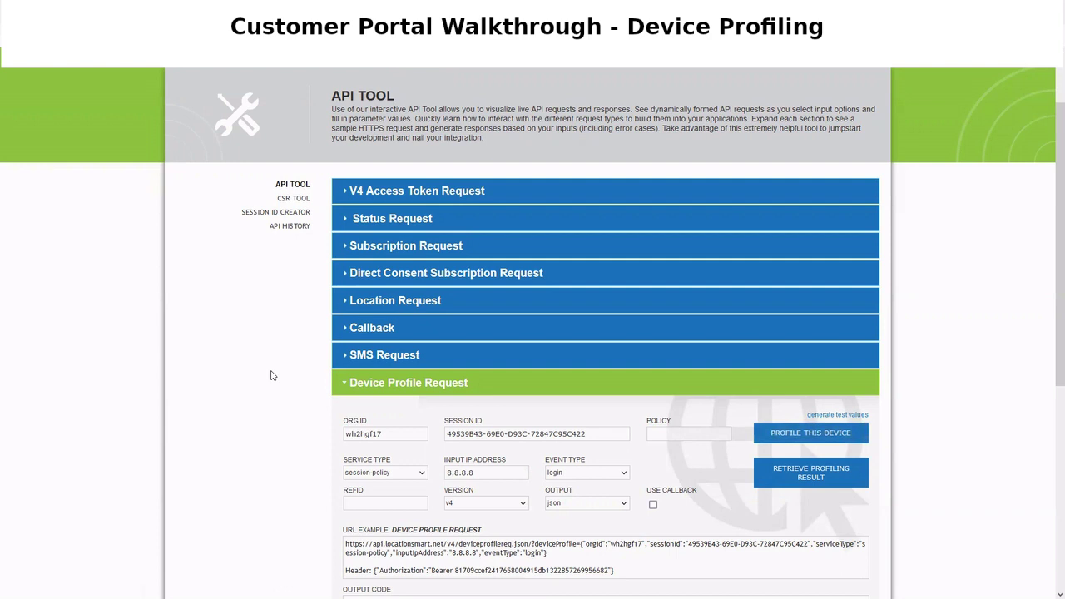
Retrieve the device's profiling result and examine the example URL and header of the Device Profile Request.
{"action": "scroll", "coordinate": [270, 376], "scroll_direction": "down", "scroll_amount": 1}
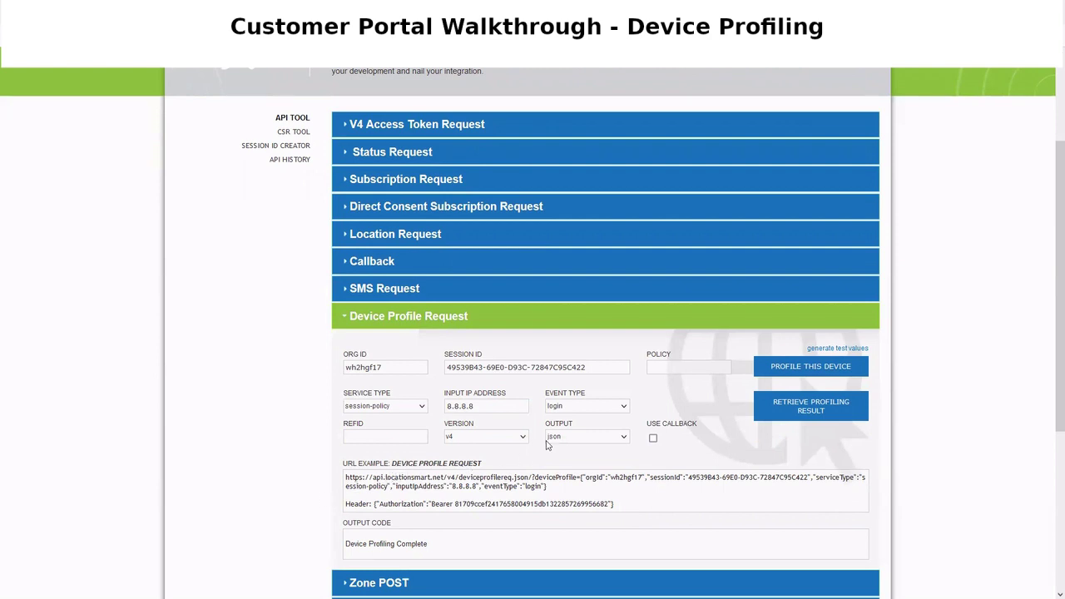
{"action": "left_click", "coordinate": [761, 407]}
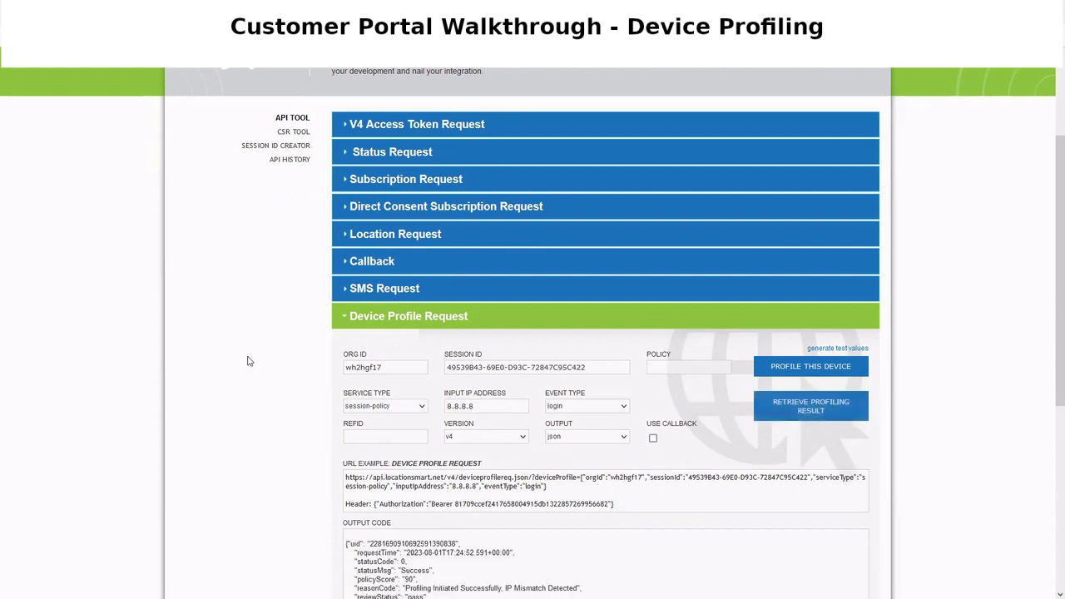
{"action": "left_click_drag", "start_coordinate": [630, 509], "coordinate": [348, 481]}
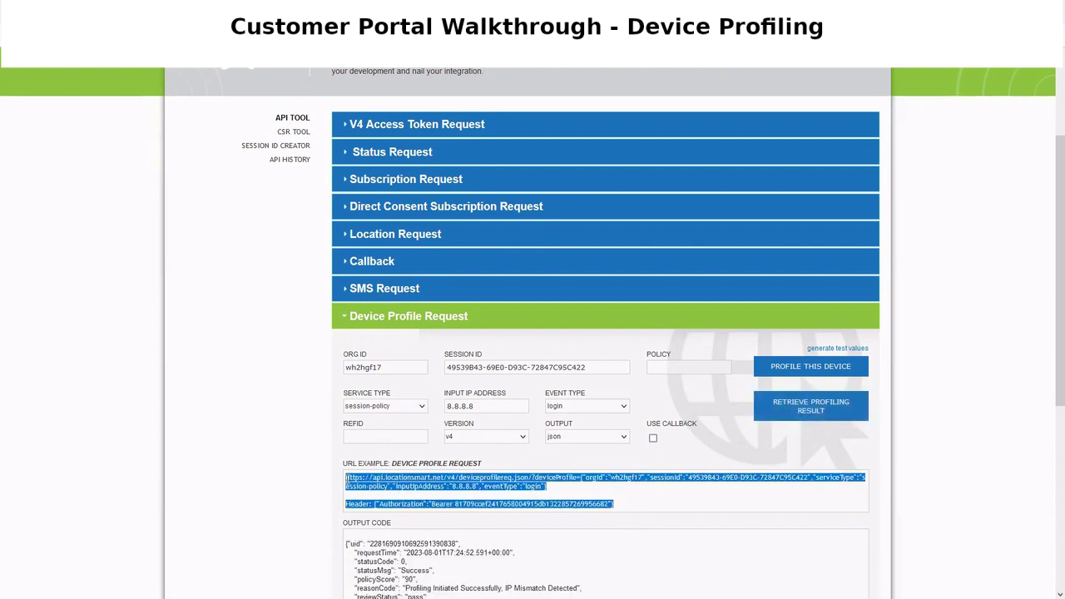
{"action": "left_click", "coordinate": [303, 477]}
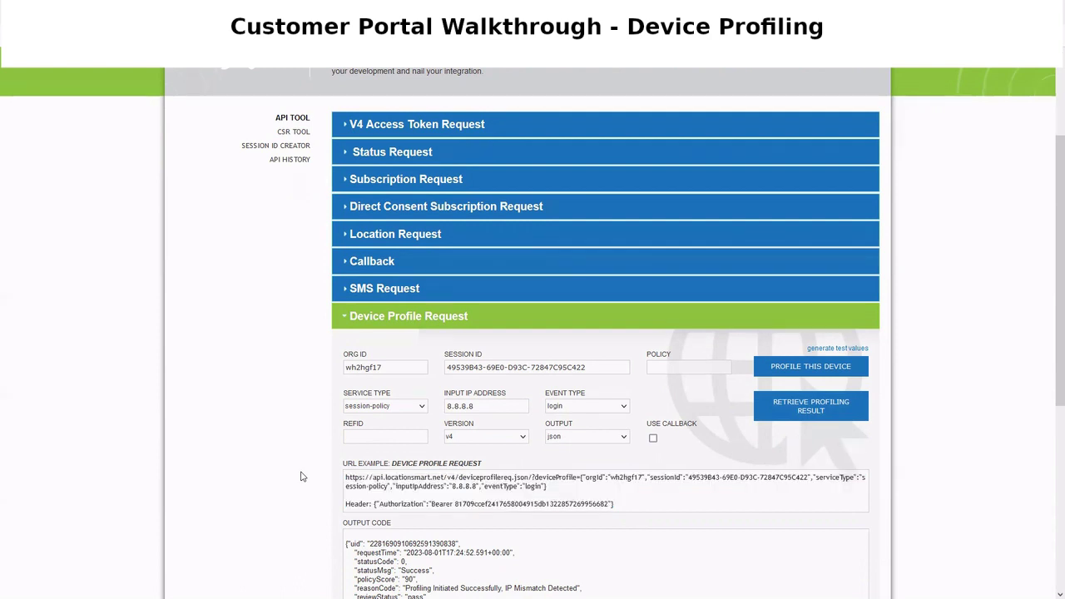
Review the policyScore, reasonCode and reviewStatus entries in the device profiling output code.
{"action": "scroll", "coordinate": [304, 466], "scroll_direction": "down", "scroll_amount": 1}
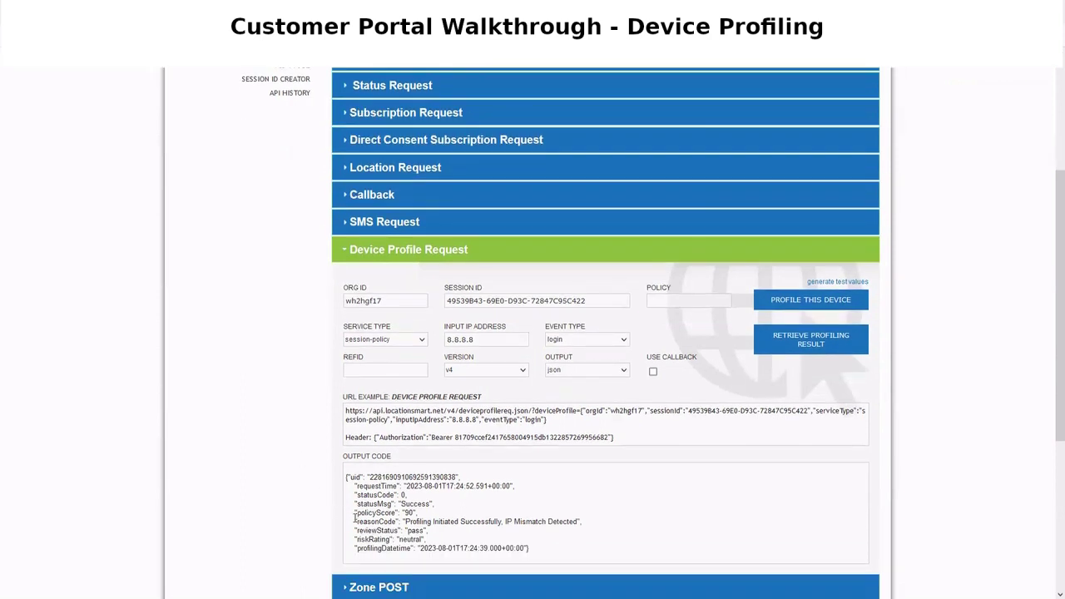
{"action": "left_click_drag", "start_coordinate": [355, 513], "coordinate": [425, 515]}
{"action": "left_click_drag", "start_coordinate": [354, 522], "coordinate": [587, 529]}
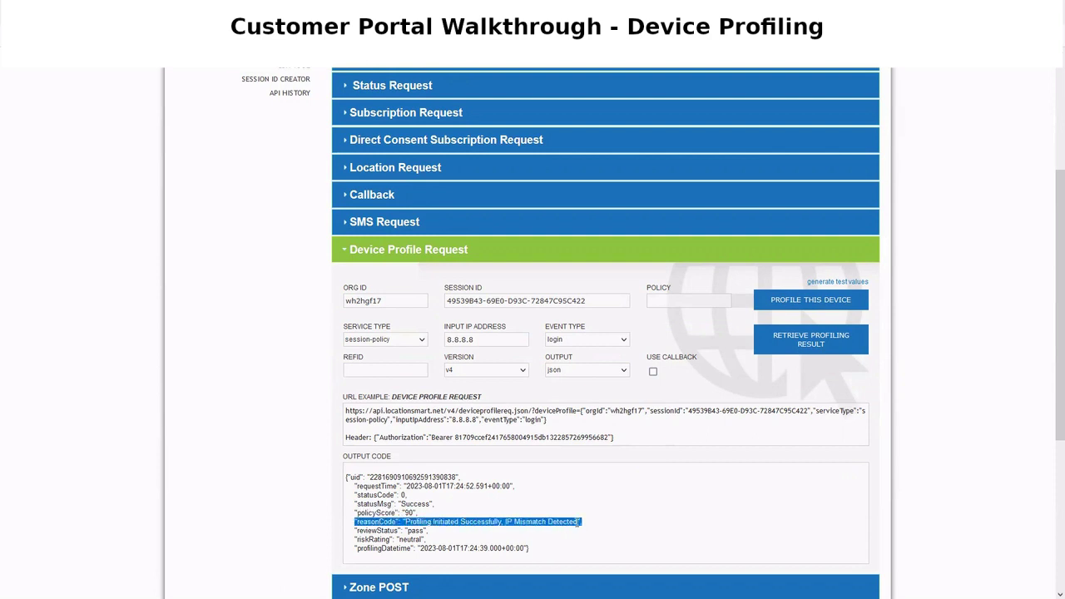
{"action": "left_click", "coordinate": [614, 527]}
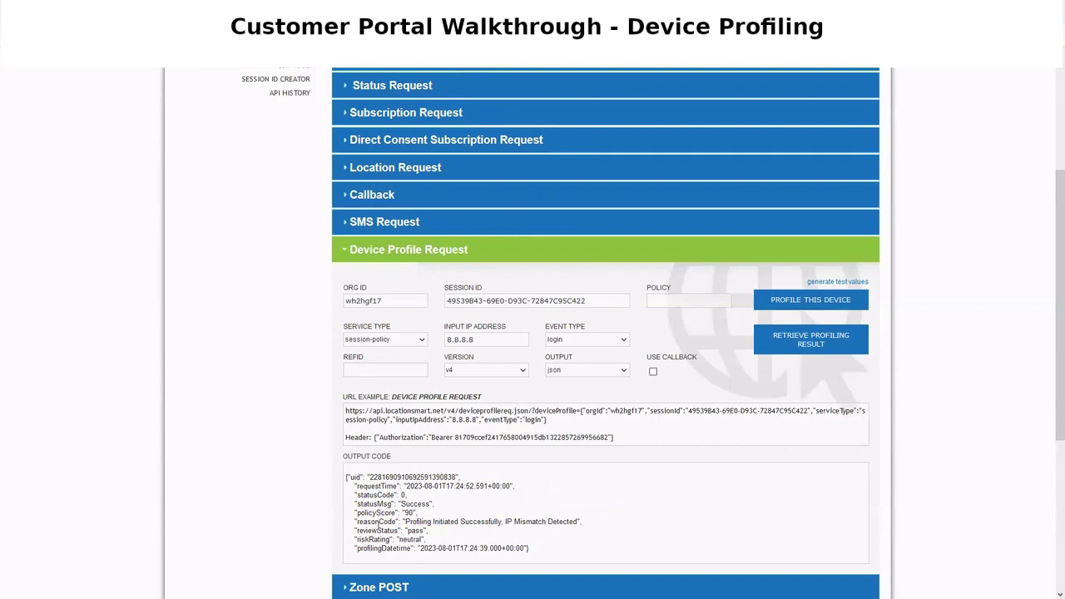
{"action": "left_click_drag", "start_coordinate": [428, 530], "coordinate": [348, 531]}
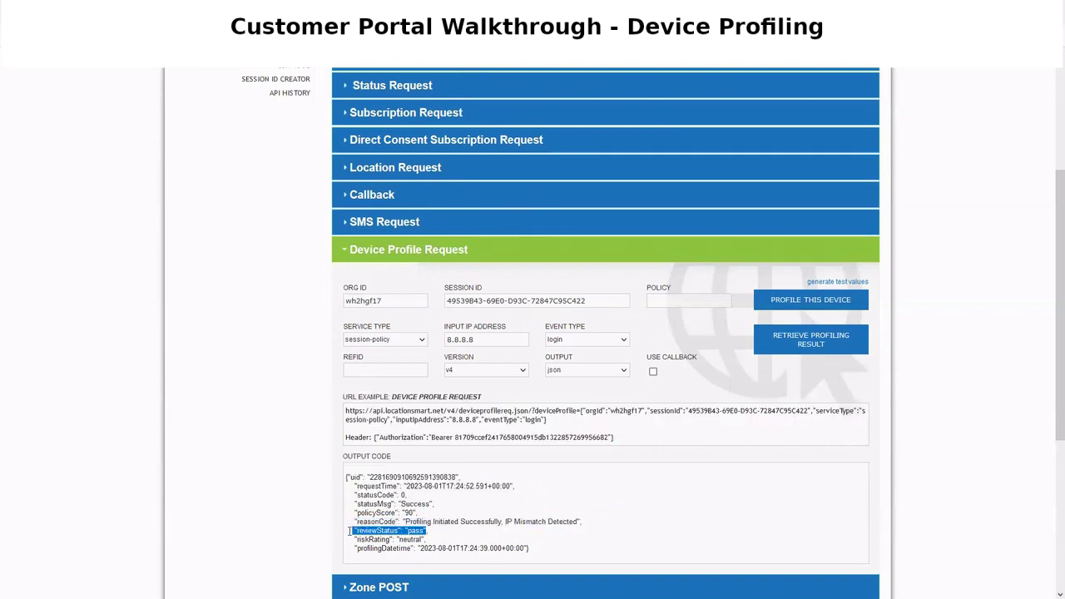
{"action": "left_click", "coordinate": [304, 503]}
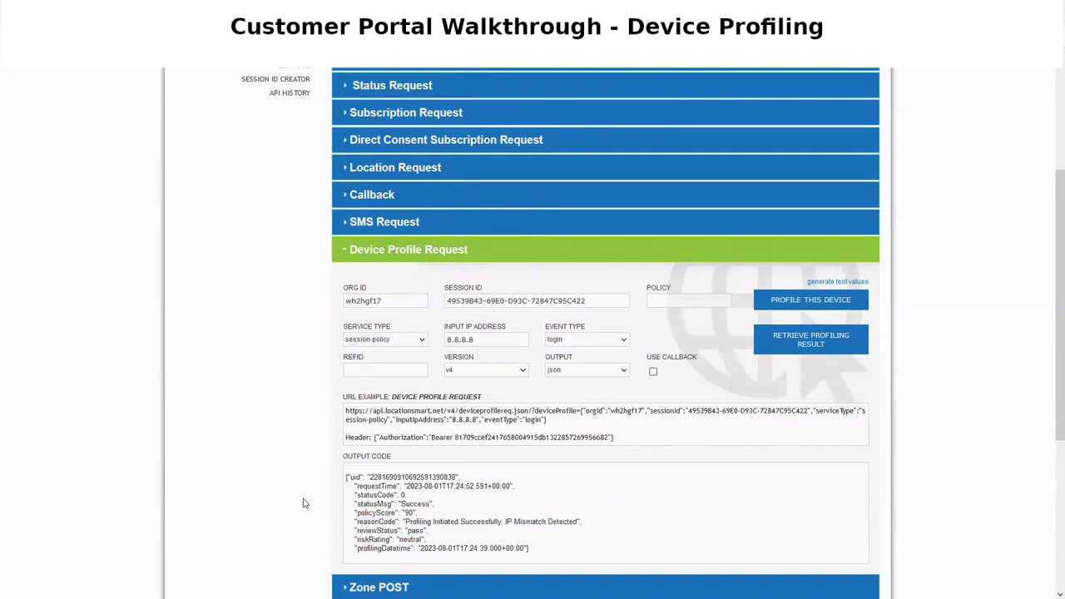